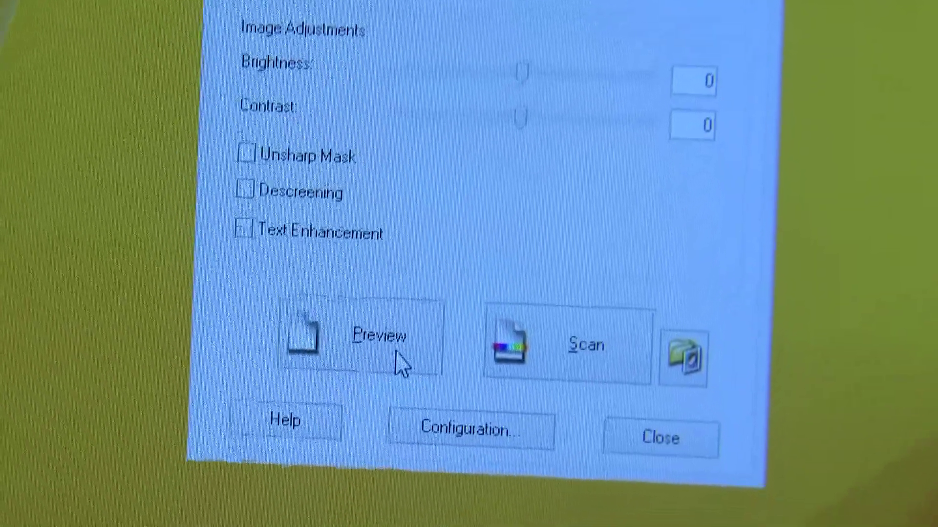
# Step: Preview the sheet of tree drawings in EPSON Scan
pyautogui.click(395, 355)
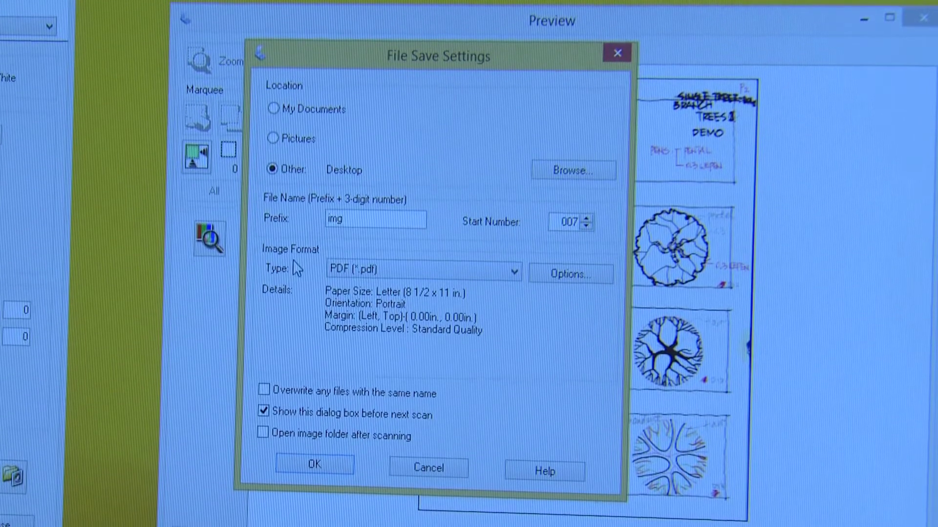
# Step: Keep PDF (*.pdf) as the save file type and start the scan
pyautogui.click(397, 271)
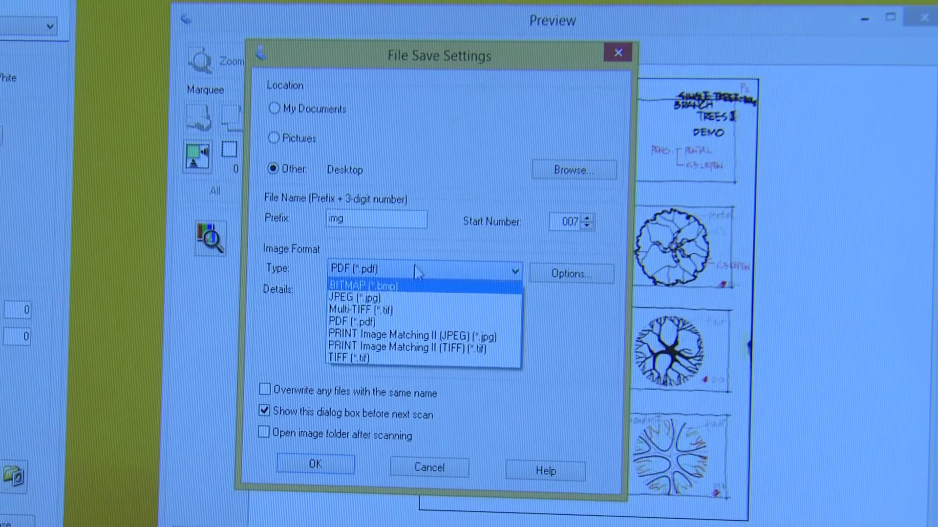
pyautogui.click(557, 336)
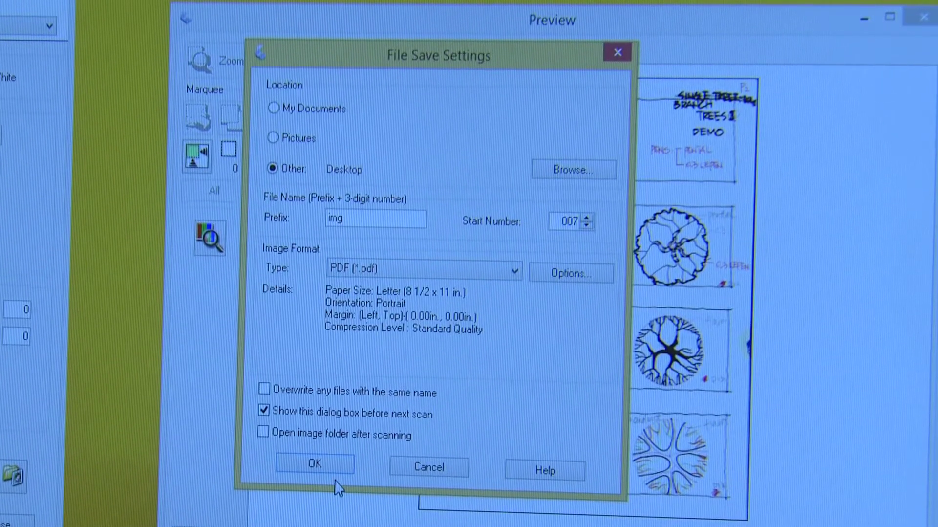
pyautogui.click(311, 464)
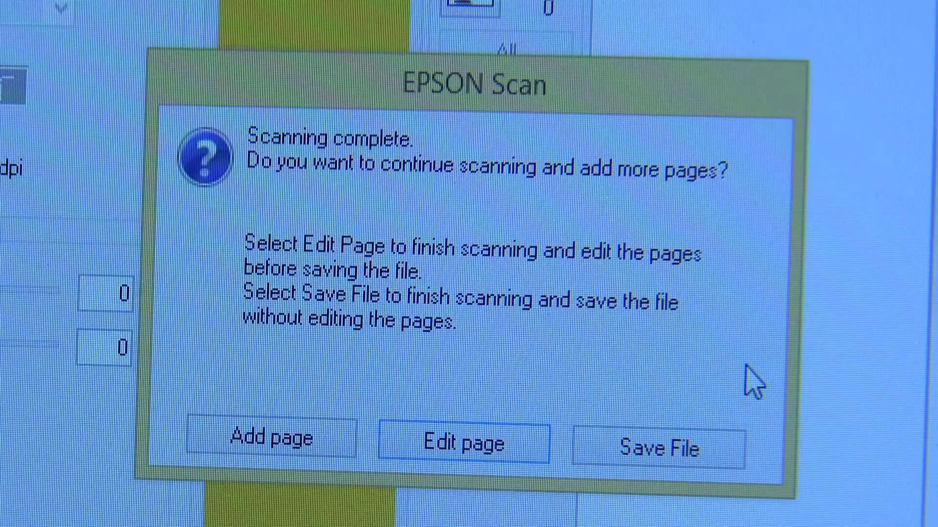
# Step: Save the scan as the desktop PDF img011 and view it fitted to the window
pyautogui.click(713, 459)
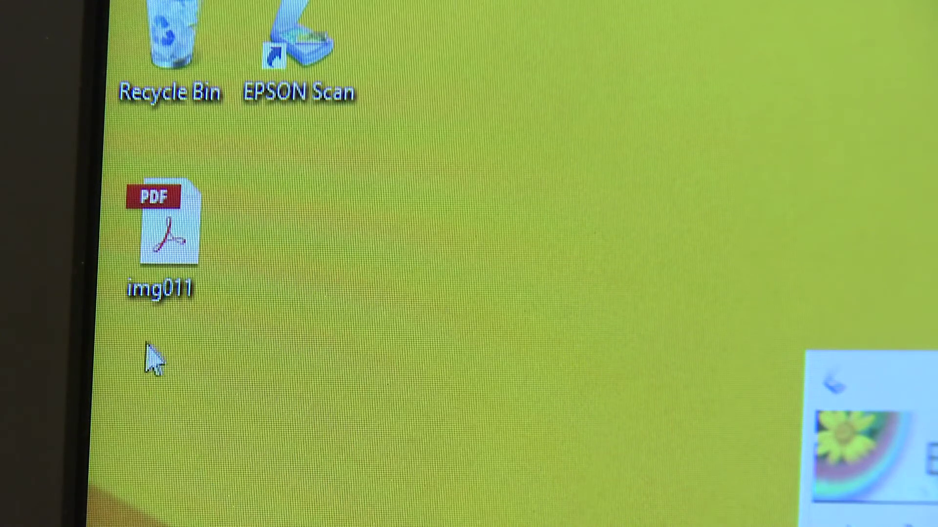
pyautogui.click(171, 252)
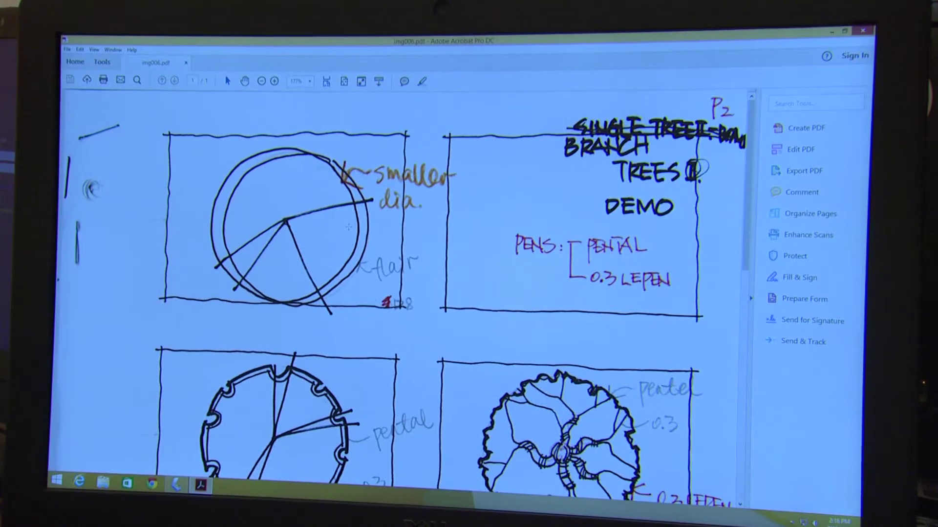
pyautogui.hotkey('ctrl', '0')
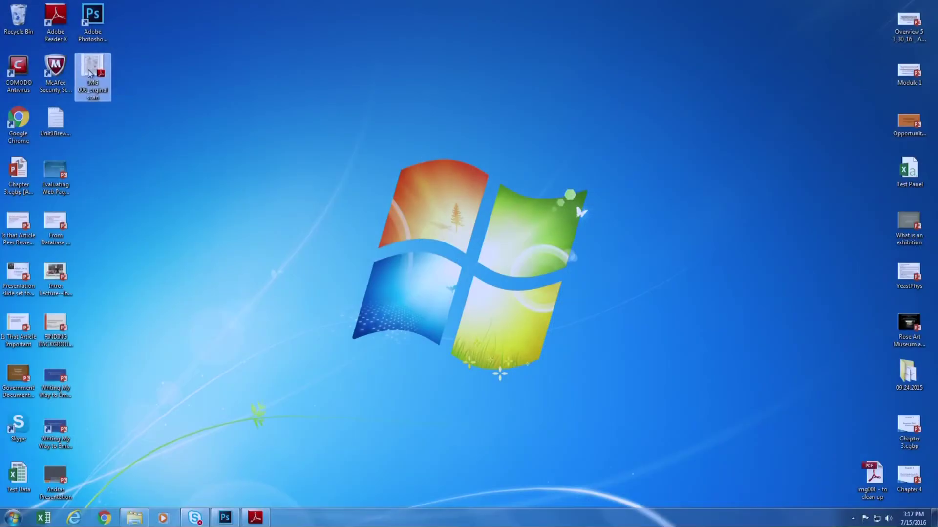
pyautogui.doubleClick(89, 73)
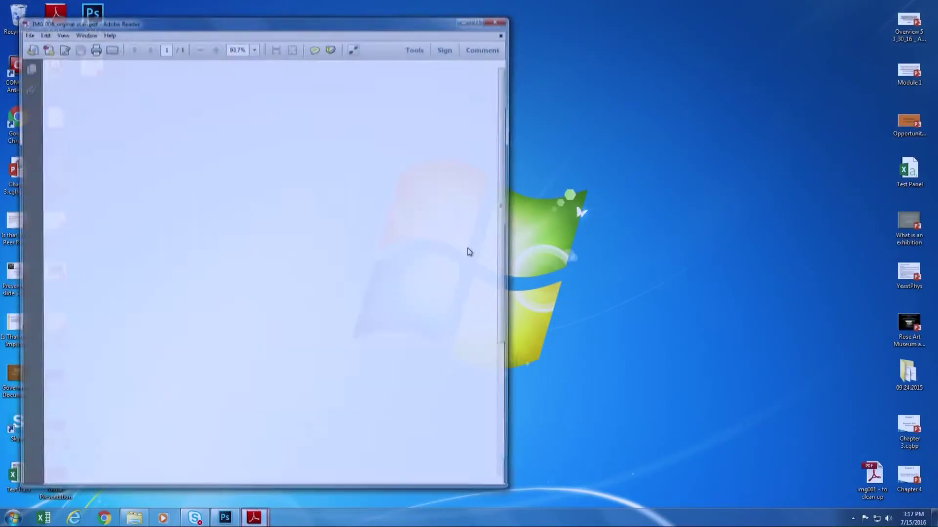
# Step: Look over the original IMG 006 scan, then close it and minimize Adobe Reader
pyautogui.moveTo(408, 30); pyautogui.dragTo(569, 26)
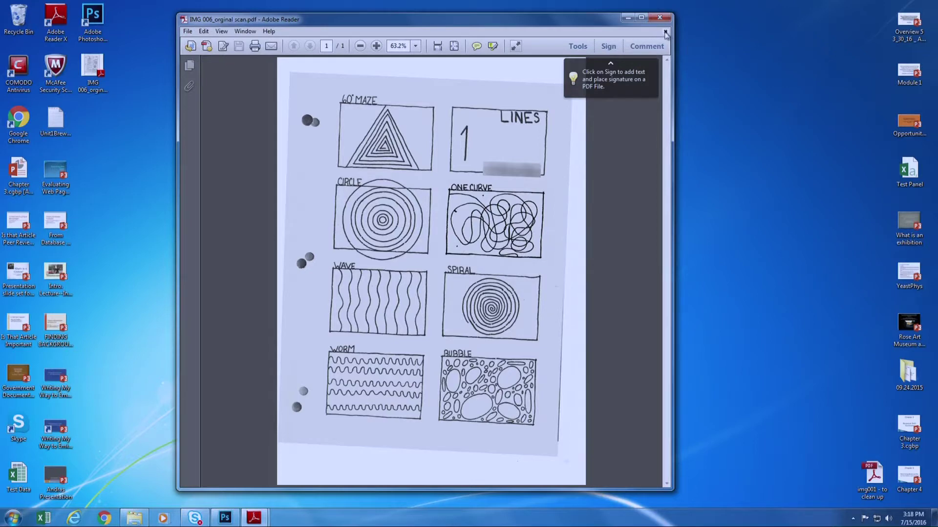
pyautogui.click(665, 33)
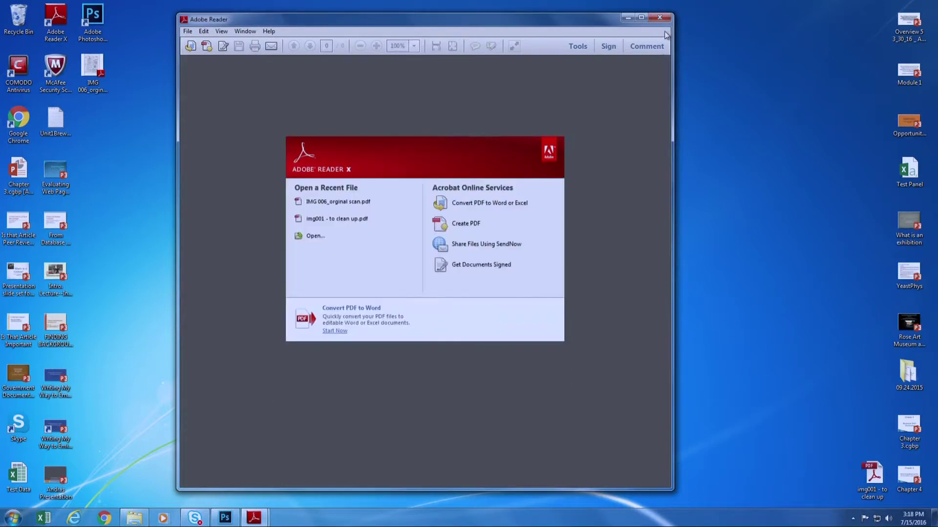
pyautogui.click(625, 19)
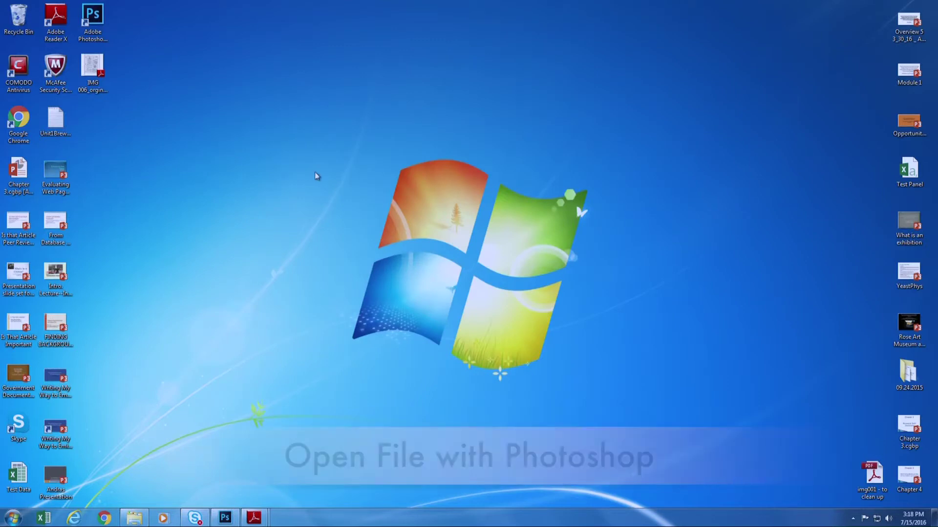
# Step: Open IMG 006_original scan.pdf from the desktop with Adobe Photoshop CC 2014
pyautogui.click(90, 20)
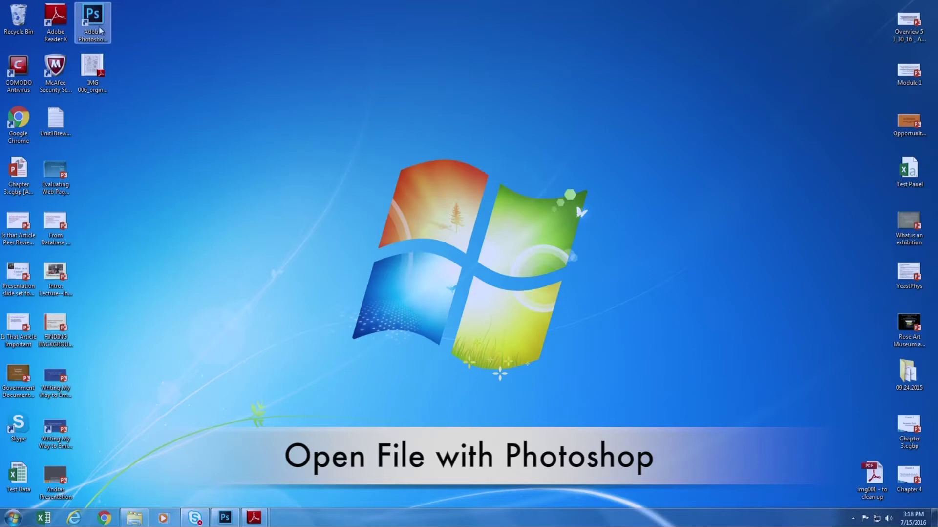
pyautogui.click(93, 68)
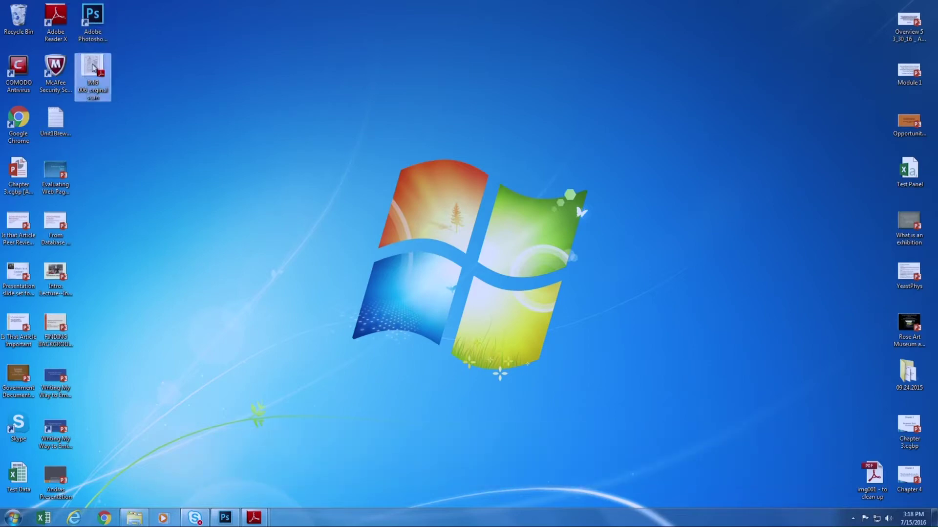
pyautogui.moveTo(92, 69)
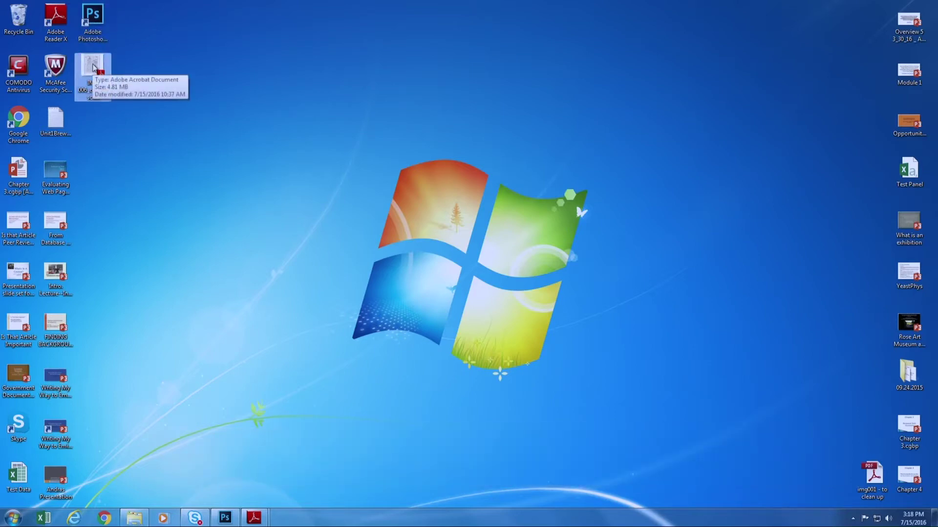
pyautogui.rightClick(94, 67)
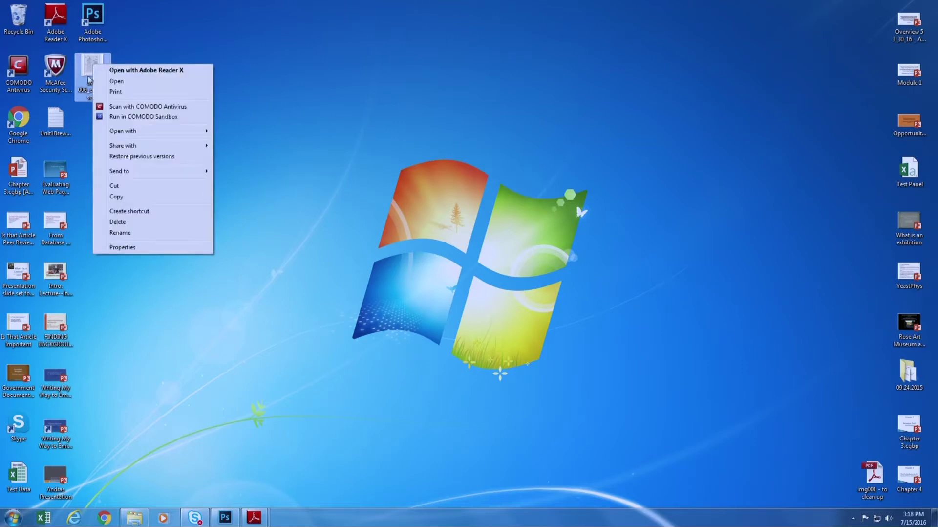
pyautogui.moveTo(123, 131)
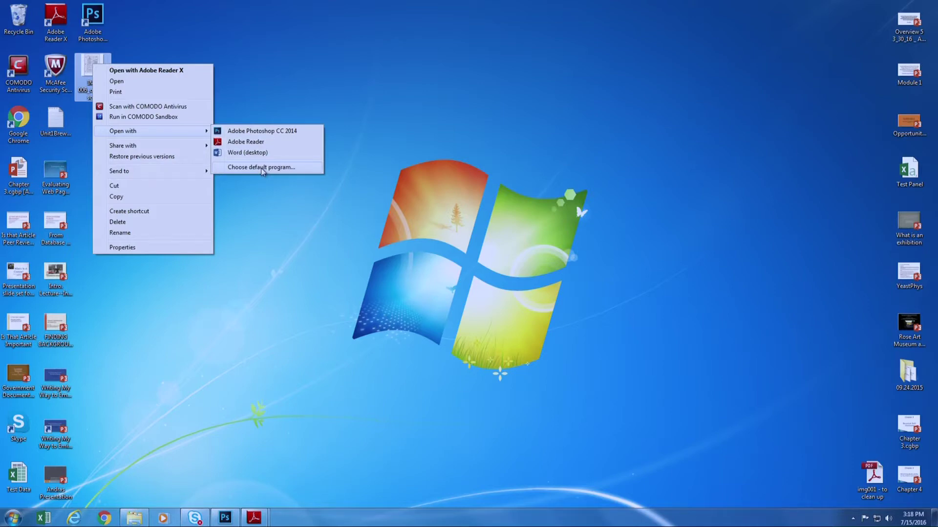
pyautogui.click(277, 133)
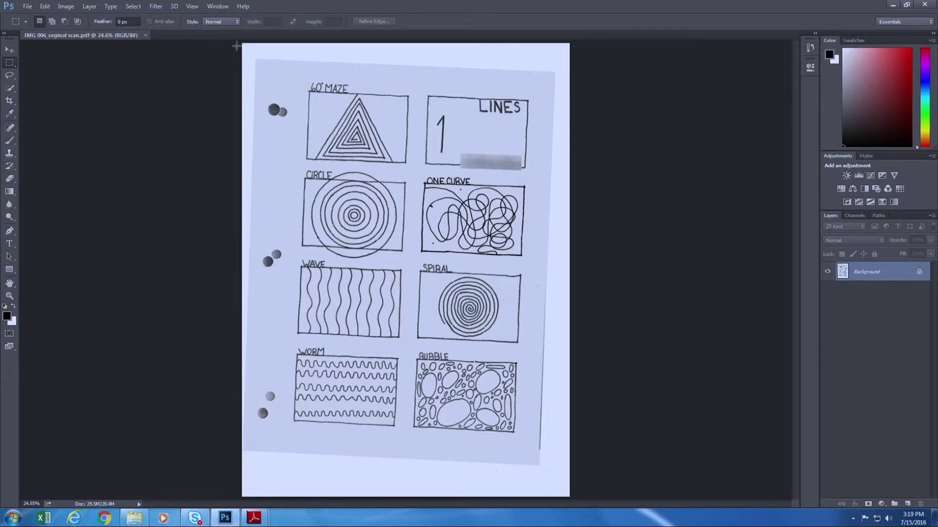
# Step: Turn on rulers and place a vertical guide beside the left column of drawings
pyautogui.click(192, 7)
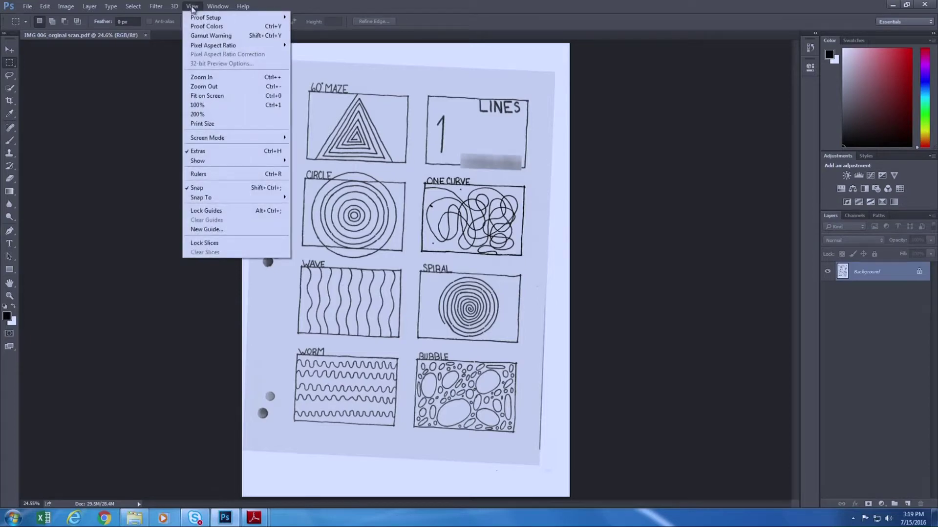
pyautogui.click(216, 177)
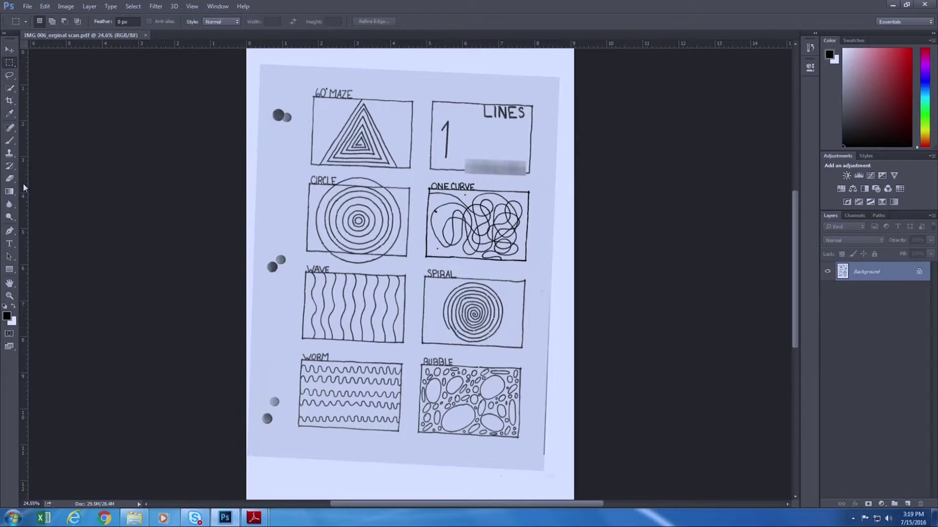
pyautogui.moveTo(23, 187); pyautogui.dragTo(299, 193)
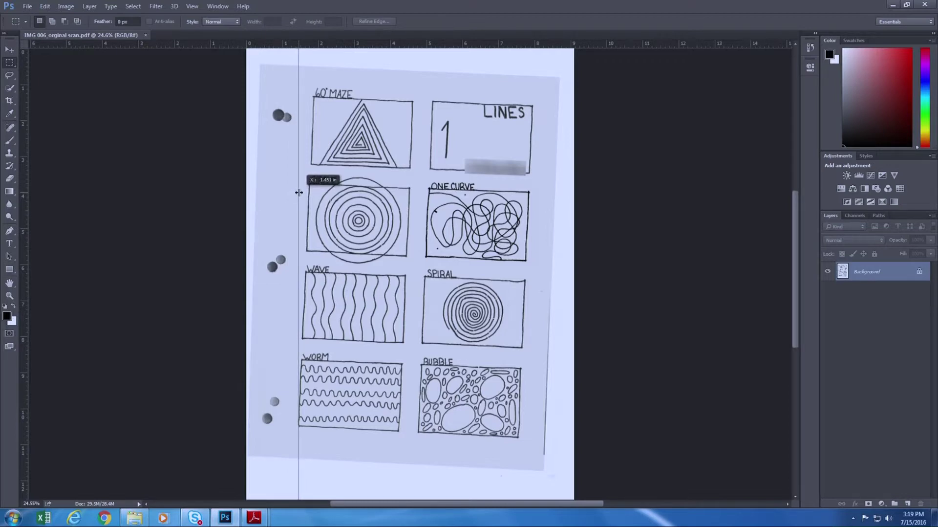
pyautogui.moveTo(299, 192); pyautogui.dragTo(299, 193)
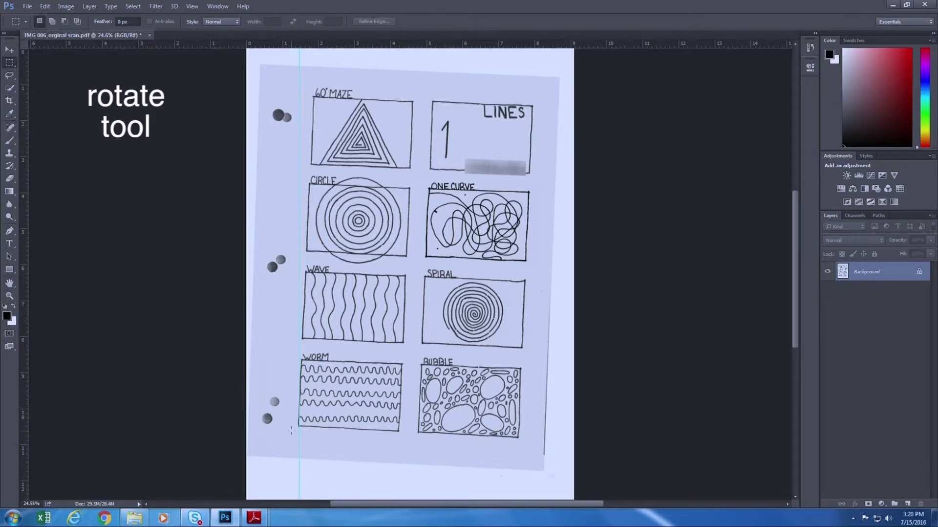
# Step: Rotate the canvas 2.5° counter-clockwise, then drag the reference guide off the image
pyautogui.click(67, 6)
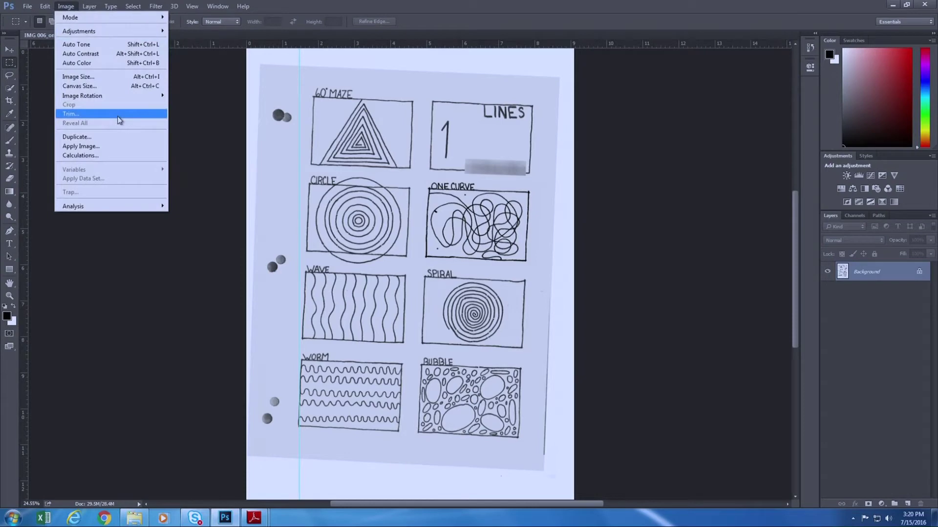
pyautogui.moveTo(82, 95)
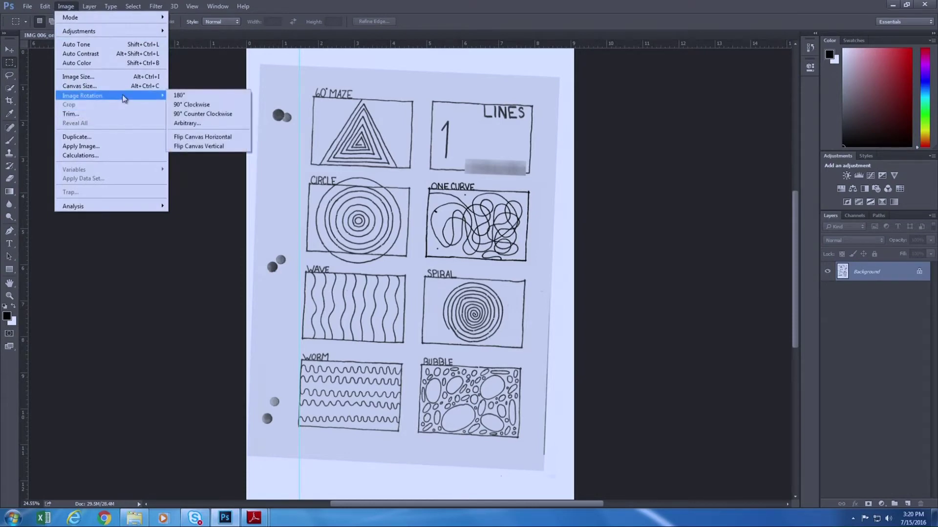
pyautogui.click(205, 124)
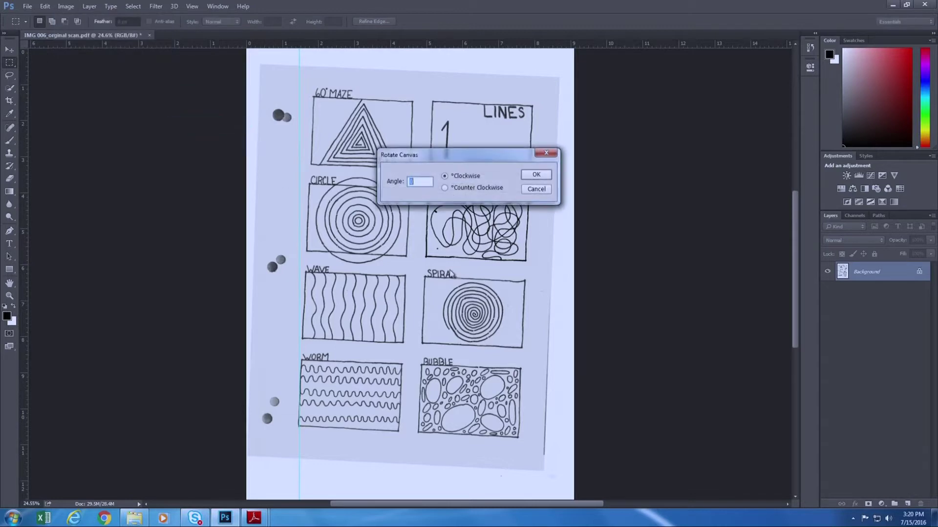
pyautogui.moveTo(450, 156); pyautogui.dragTo(576, 218)
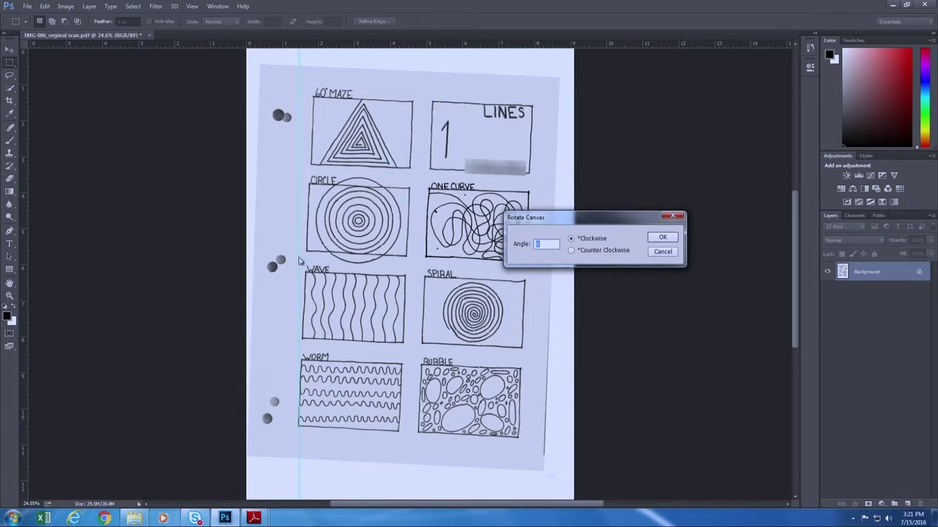
pyautogui.click(572, 250)
pyautogui.doubleClick(537, 244)
pyautogui.write('2.5')
pyautogui.click(664, 239)
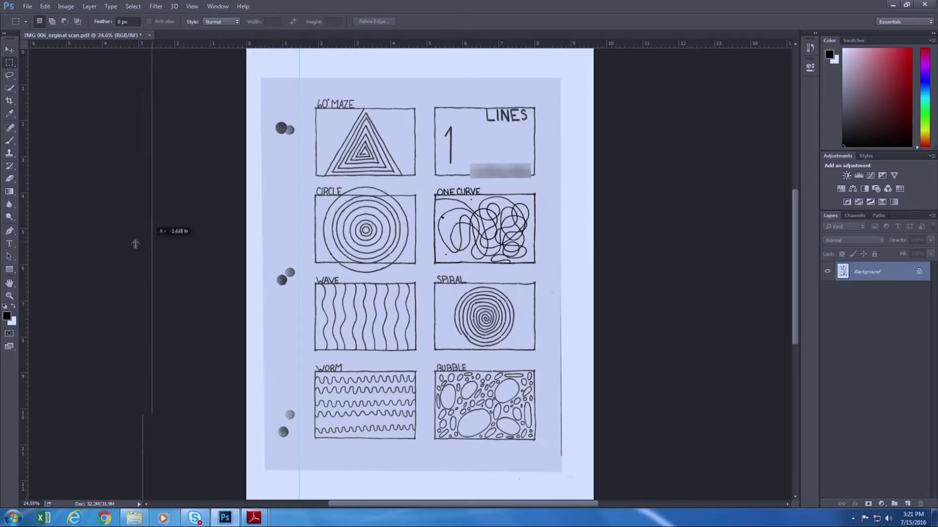
pyautogui.moveTo(279, 249); pyautogui.dragTo(20, 247)
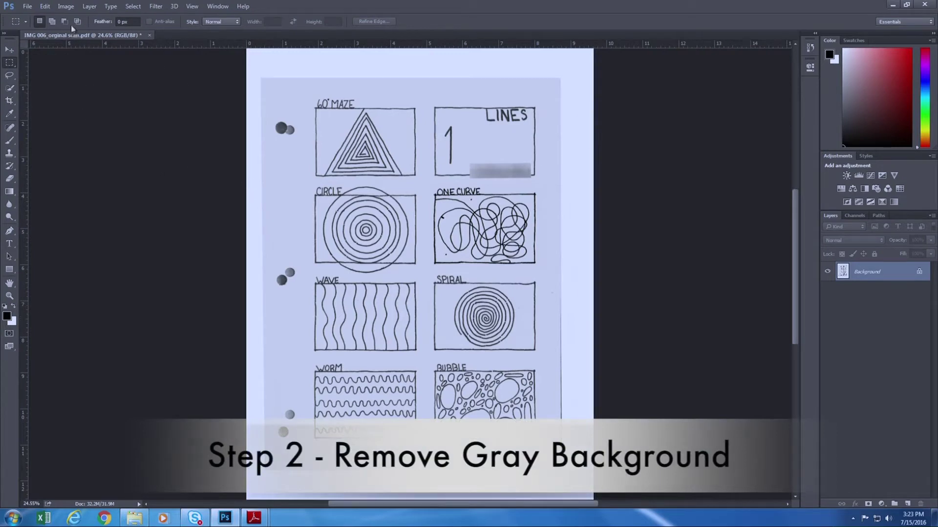
pyautogui.click(66, 7)
pyautogui.moveTo(79, 31)
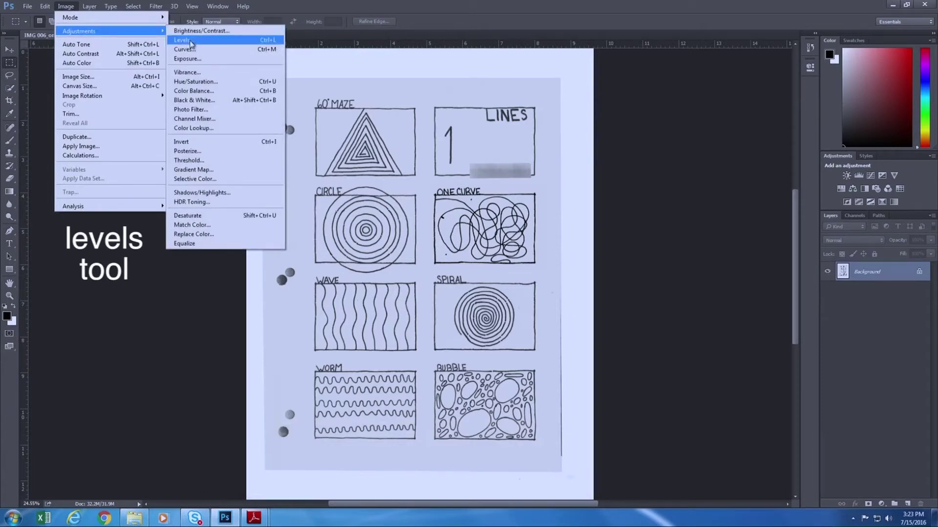
pyautogui.click(190, 43)
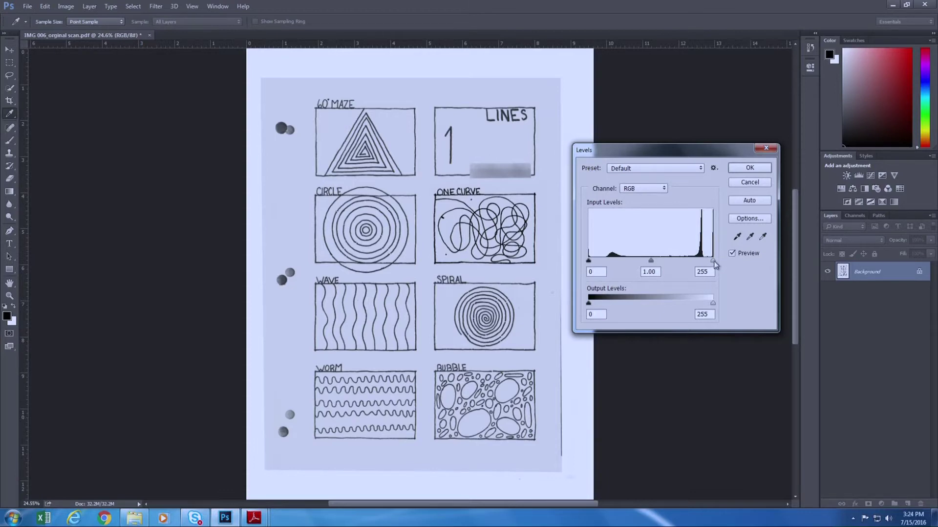
pyautogui.moveTo(714, 260); pyautogui.dragTo(711, 262)
pyautogui.moveTo(712, 263); pyautogui.dragTo(711, 263)
pyautogui.moveTo(712, 263); pyautogui.dragTo(706, 262)
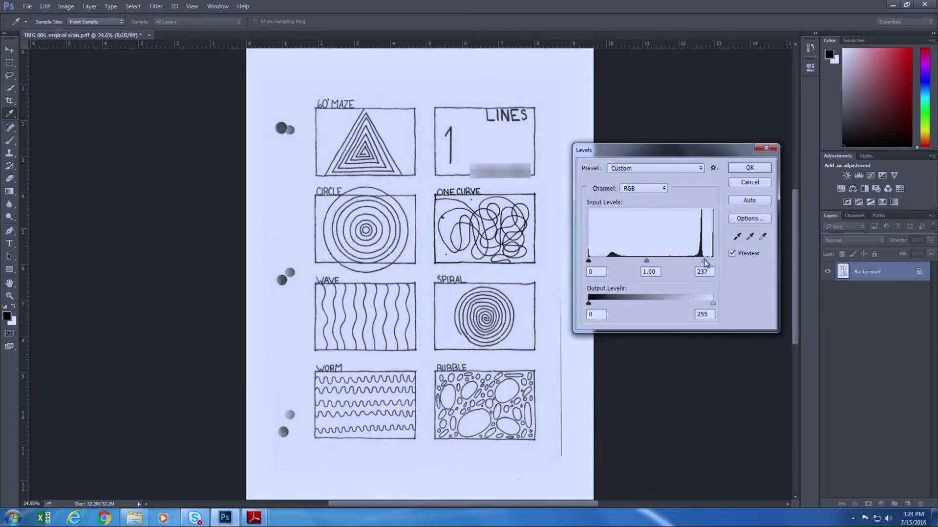
pyautogui.moveTo(707, 262); pyautogui.dragTo(703, 262)
pyautogui.click(703, 262)
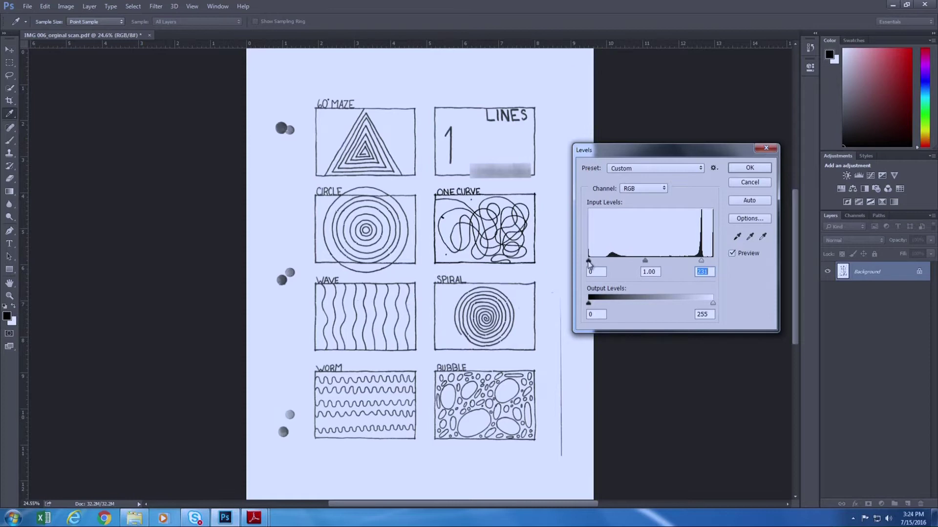
pyautogui.moveTo(589, 260); pyautogui.dragTo(665, 262)
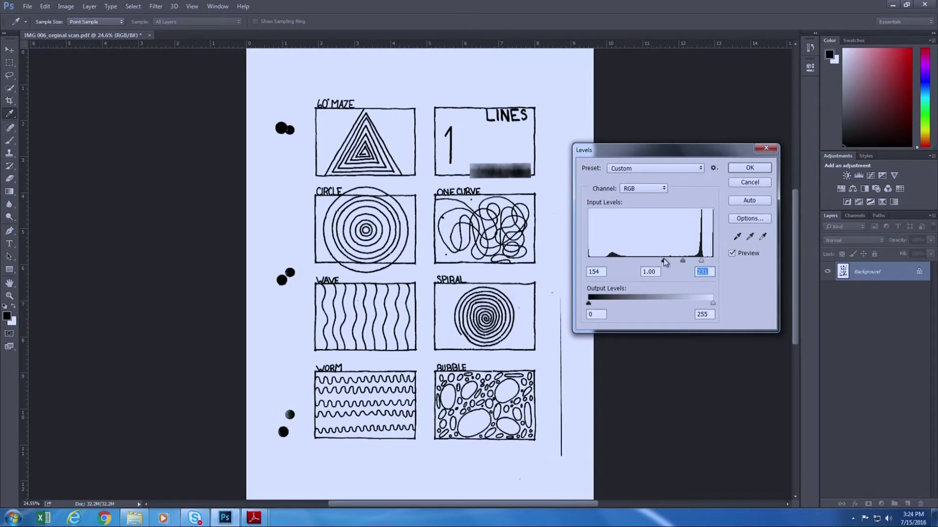
pyautogui.moveTo(665, 262); pyautogui.dragTo(609, 262)
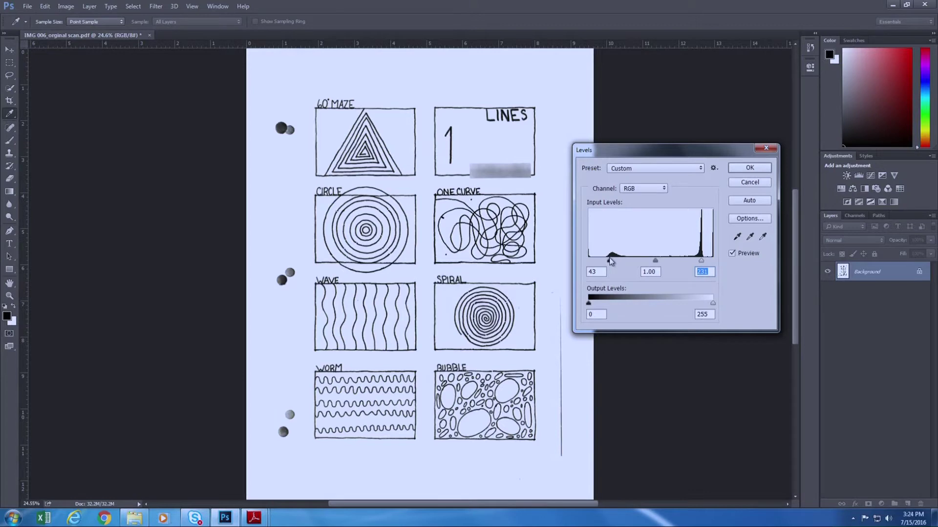
pyautogui.click(610, 261)
pyautogui.click(740, 172)
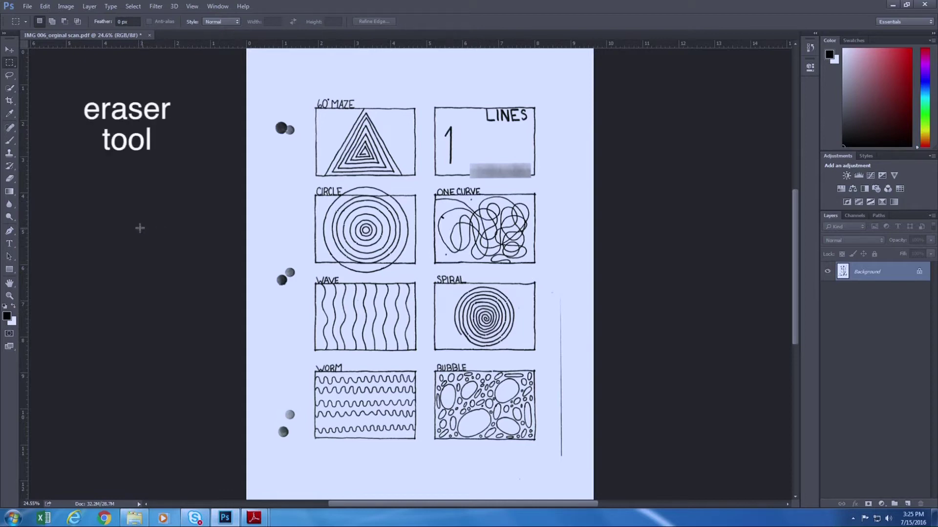
pyautogui.click(10, 180)
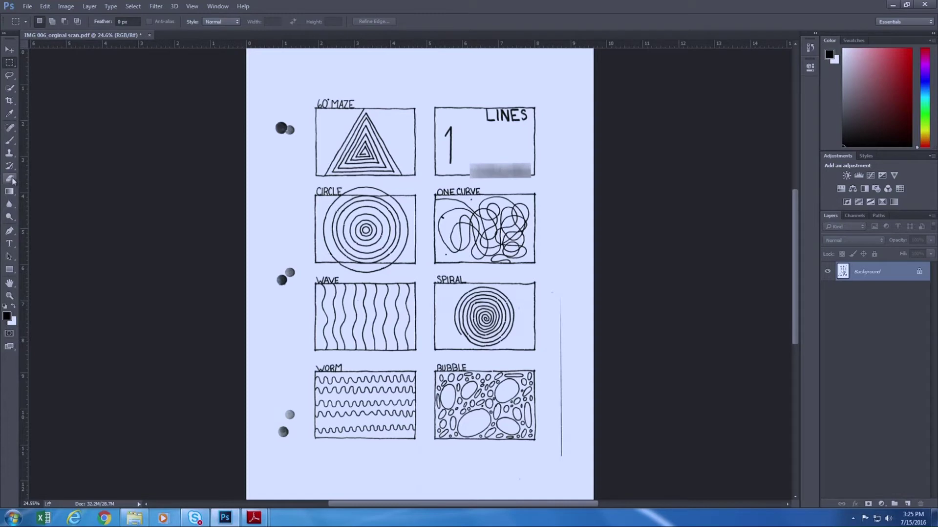
# Step: Select the Eraser with the Pencil Eraser preset and an 80 px brush size
pyautogui.click(11, 179)
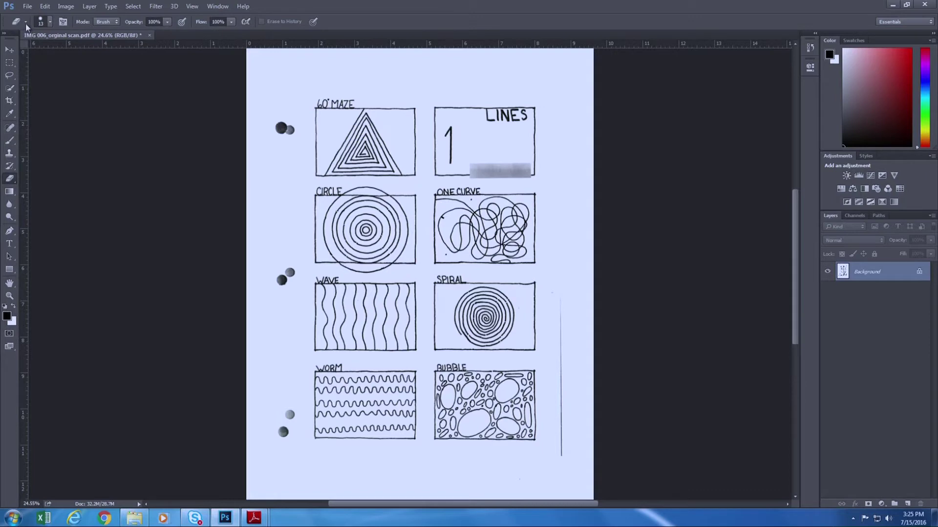
pyautogui.click(26, 23)
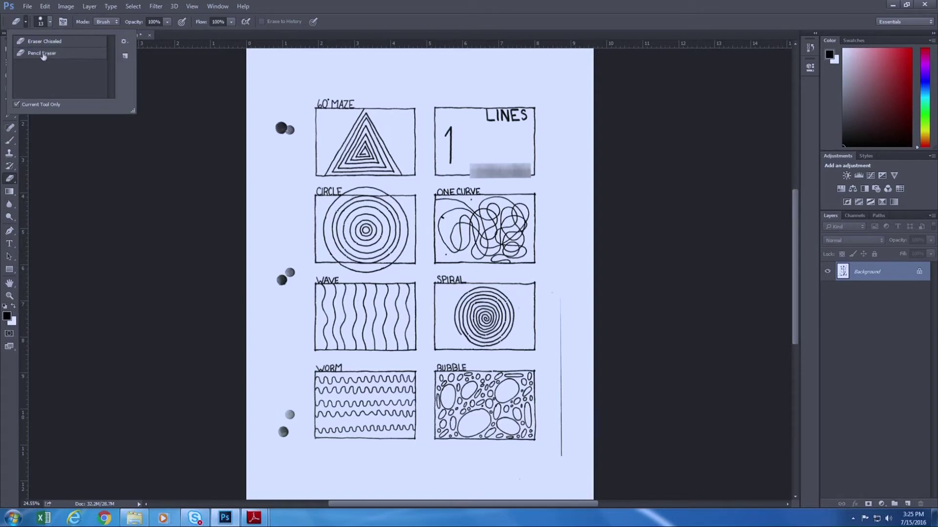
pyautogui.click(66, 56)
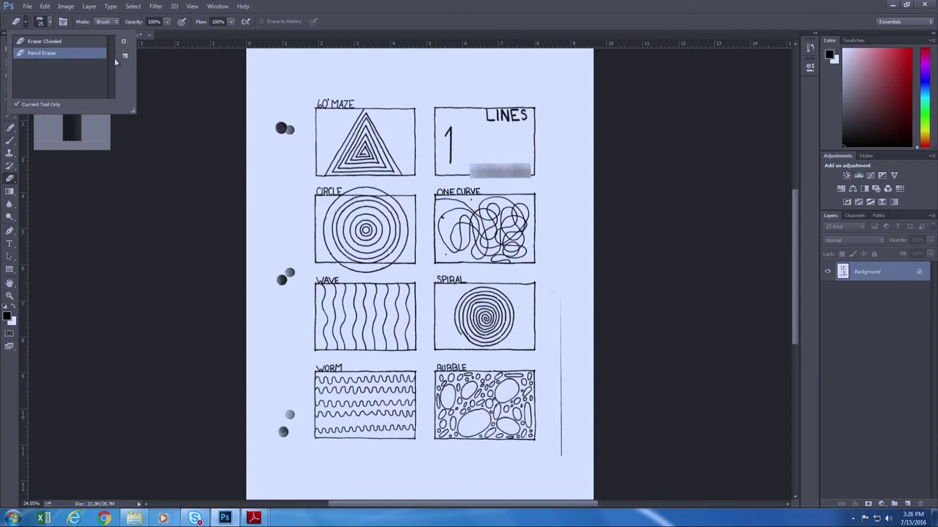
pyautogui.click(359, 16)
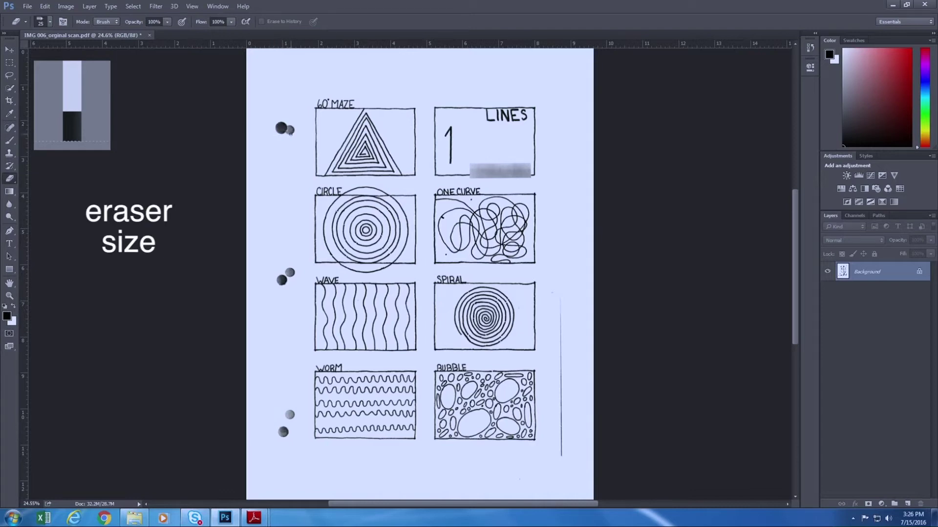
pyautogui.click(50, 21)
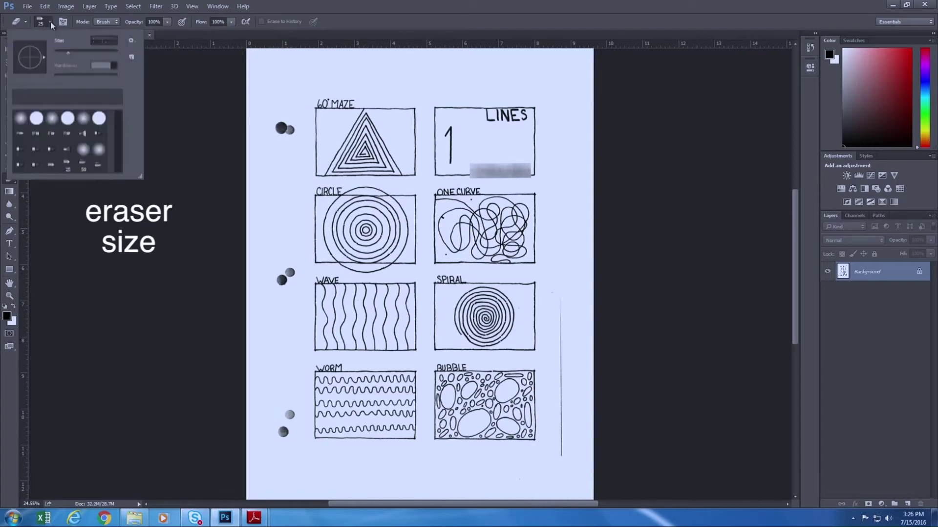
pyautogui.moveTo(69, 55); pyautogui.dragTo(100, 53)
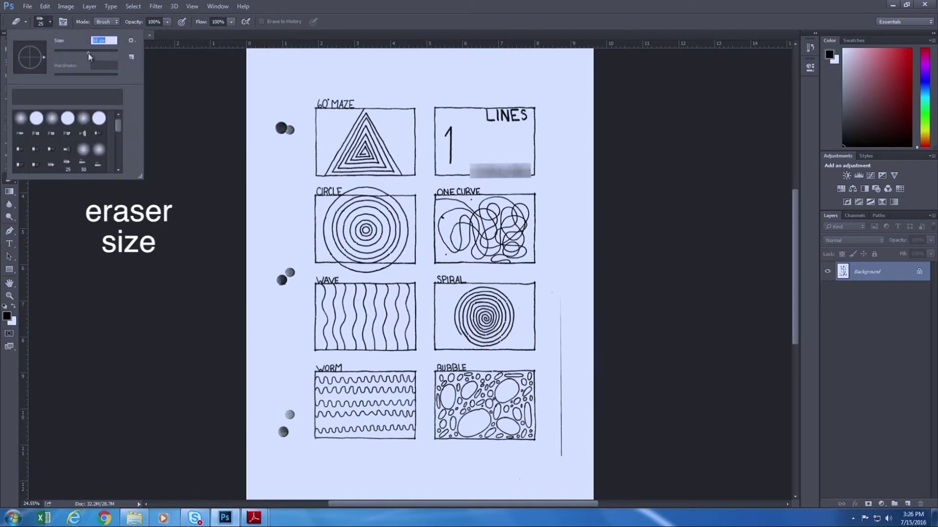
pyautogui.press('Return')
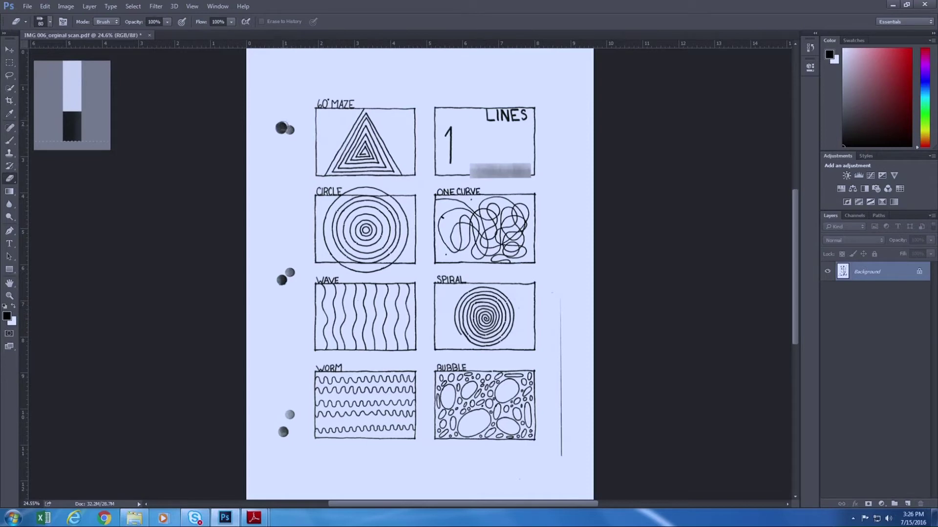
# Step: Erase the punch-hole marks at the top left and beside WAVE and WORM
pyautogui.moveTo(287, 129); pyautogui.dragTo(291, 128)
pyautogui.moveTo(285, 196)
pyautogui.mouseDown()
pyautogui.moveTo(278, 282)
pyautogui.moveTo(291, 271)
pyautogui.mouseUp()
pyautogui.moveTo(291, 410); pyautogui.dragTo(285, 435)
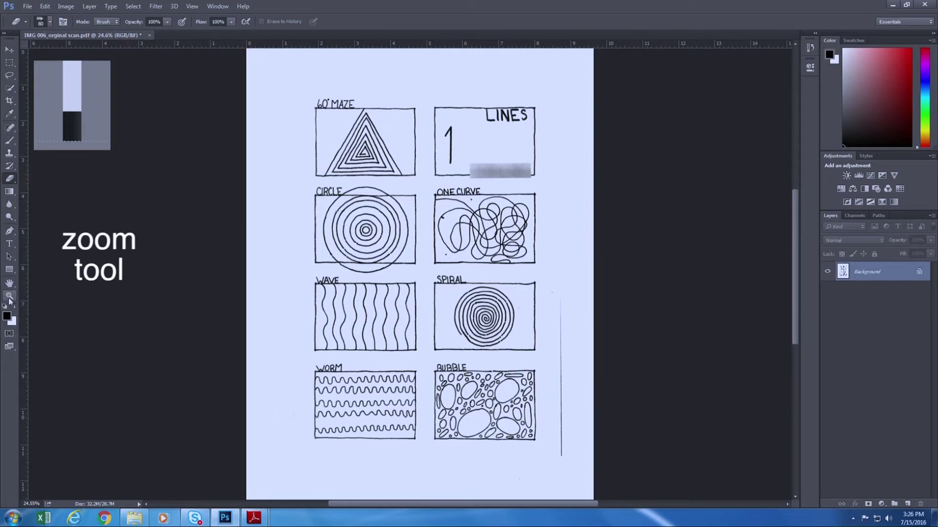
pyautogui.click(10, 296)
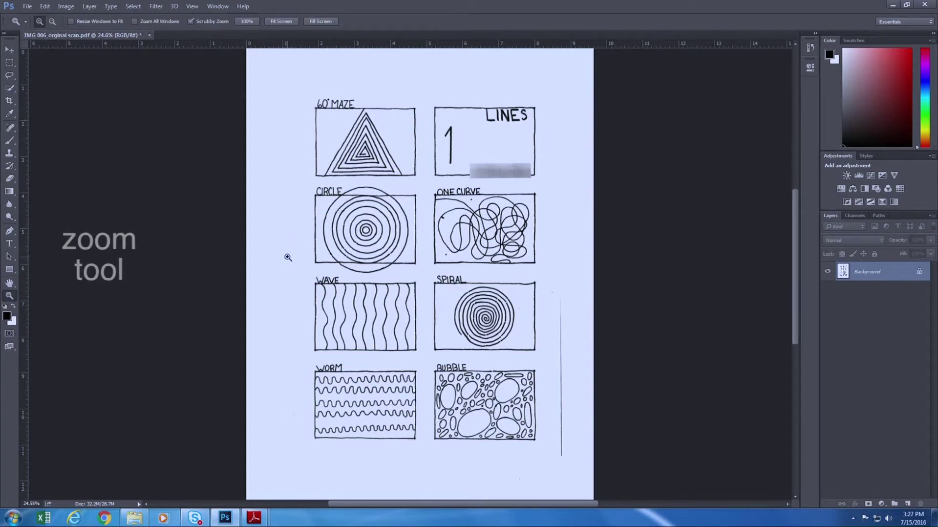
# Step: Zoom into the ONE CURVE box, erase its two stray specks, then magnify the remaining dark mark
pyautogui.click(430, 244)
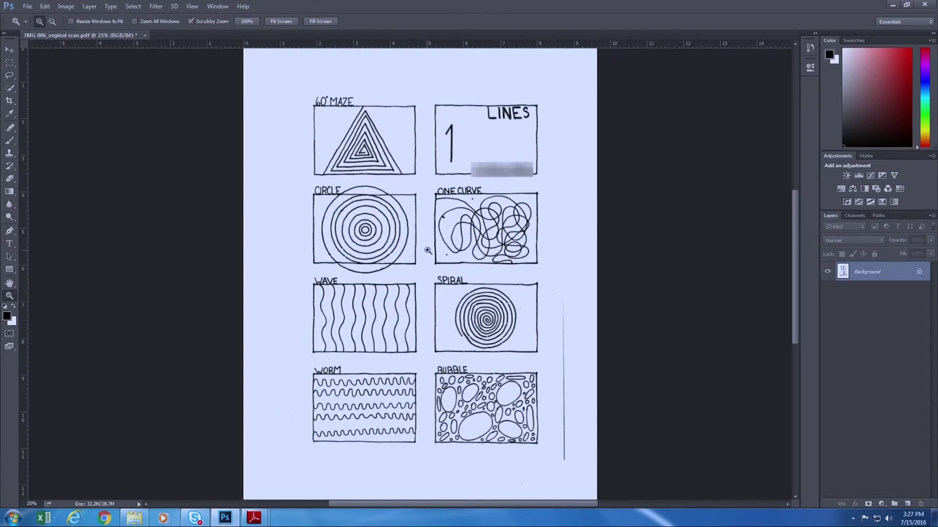
pyautogui.click(428, 250)
pyautogui.click(506, 217)
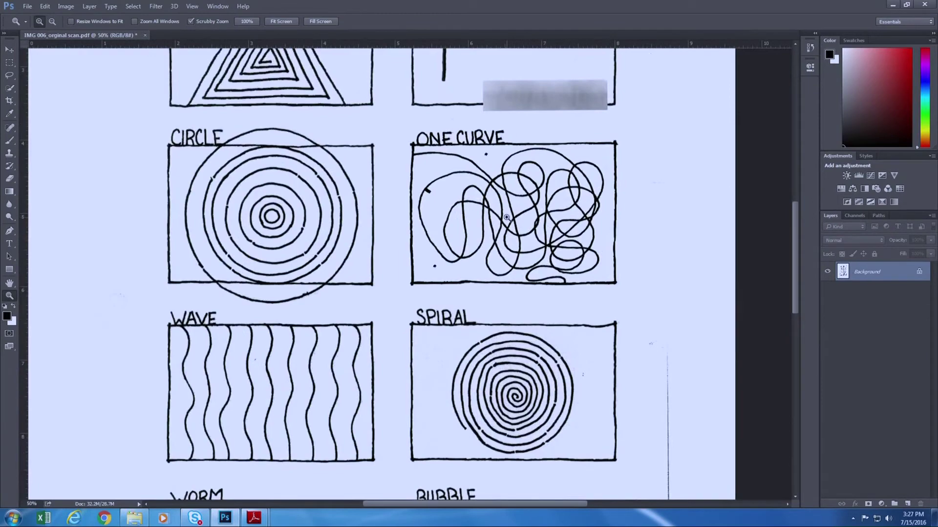
pyautogui.click(506, 217)
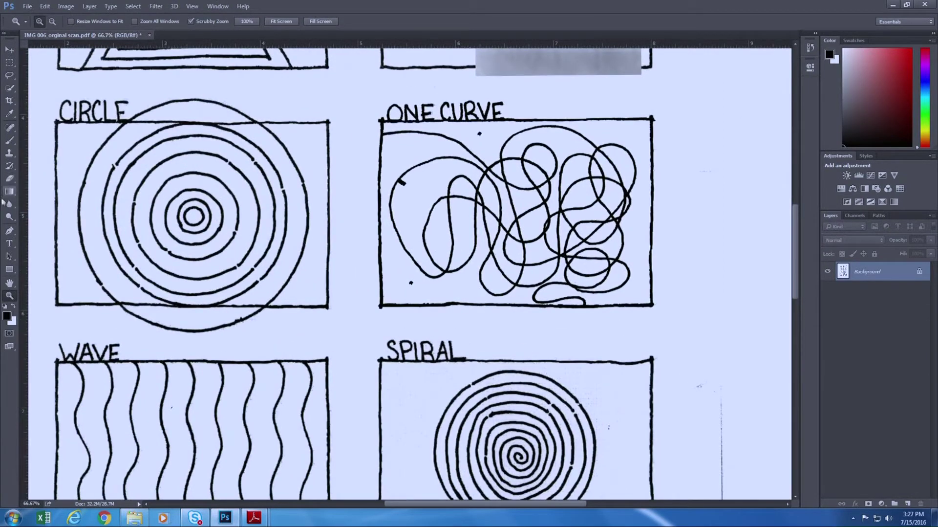
pyautogui.click(10, 180)
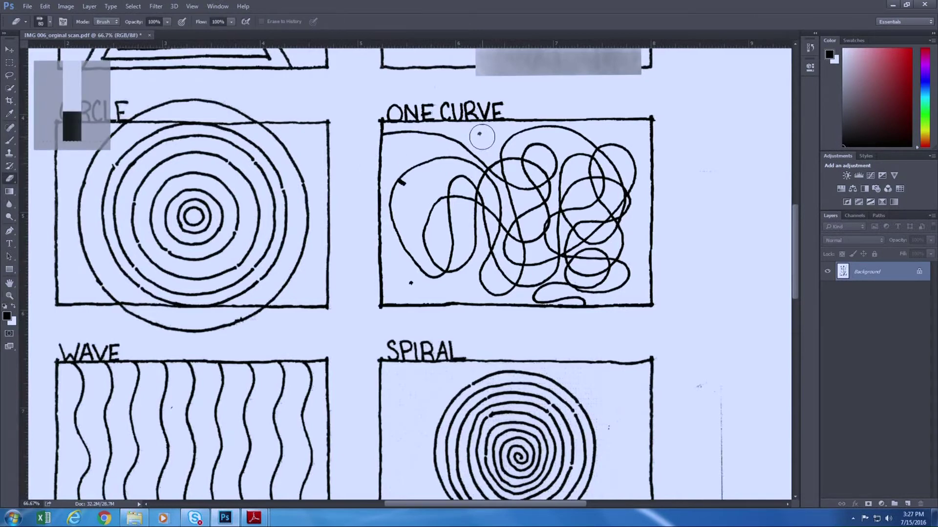
pyautogui.click(481, 135)
pyautogui.click(408, 286)
pyautogui.click(9, 296)
pyautogui.click(412, 192)
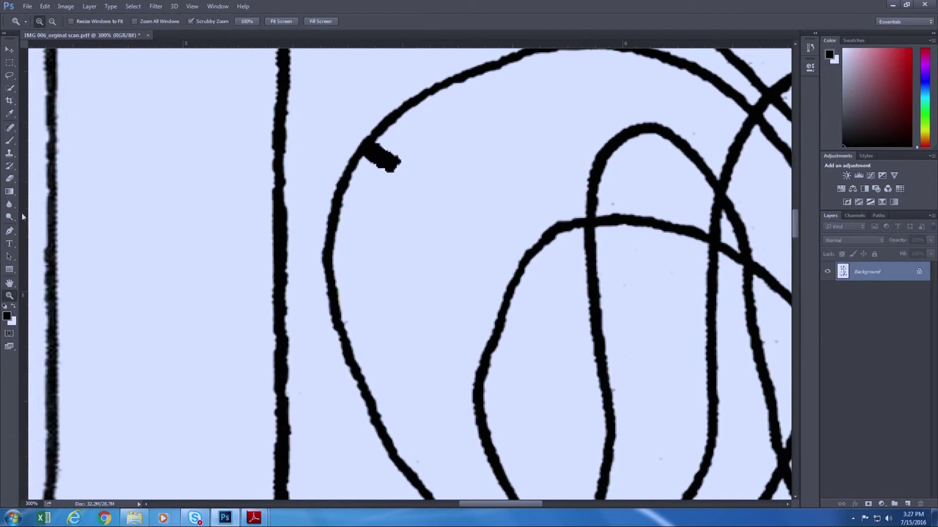
# Step: Erase the dark blob on the ONE CURVE drawing's edge with a 48 px eraser brush
pyautogui.click(10, 178)
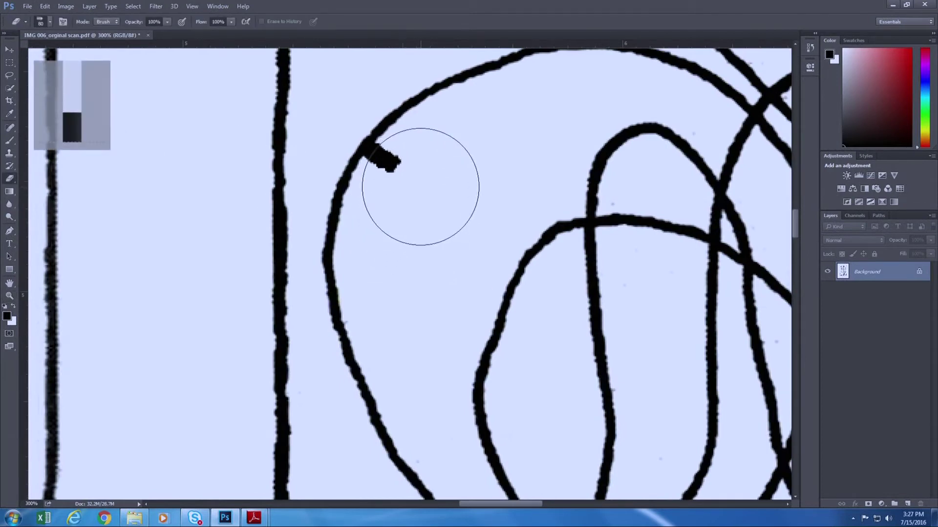
pyautogui.click(50, 22)
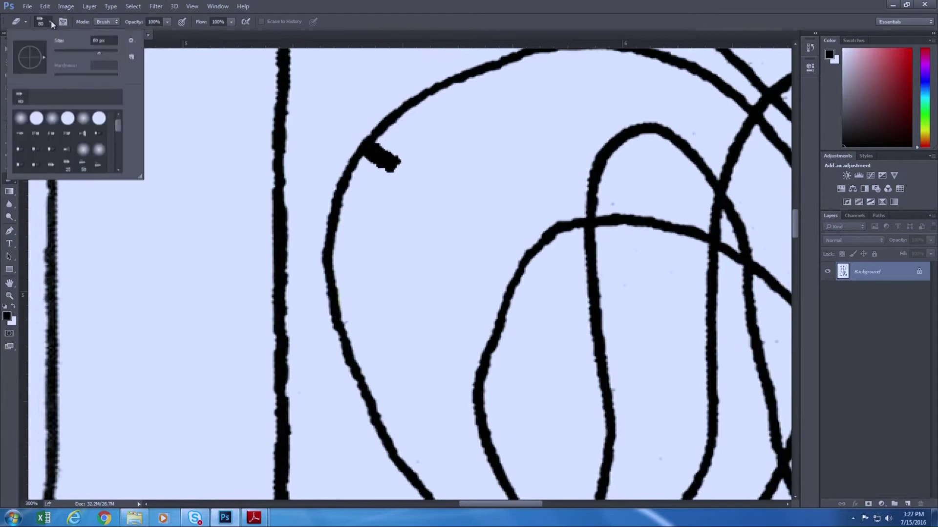
pyautogui.moveTo(99, 52); pyautogui.dragTo(81, 53)
pyautogui.click(359, 22)
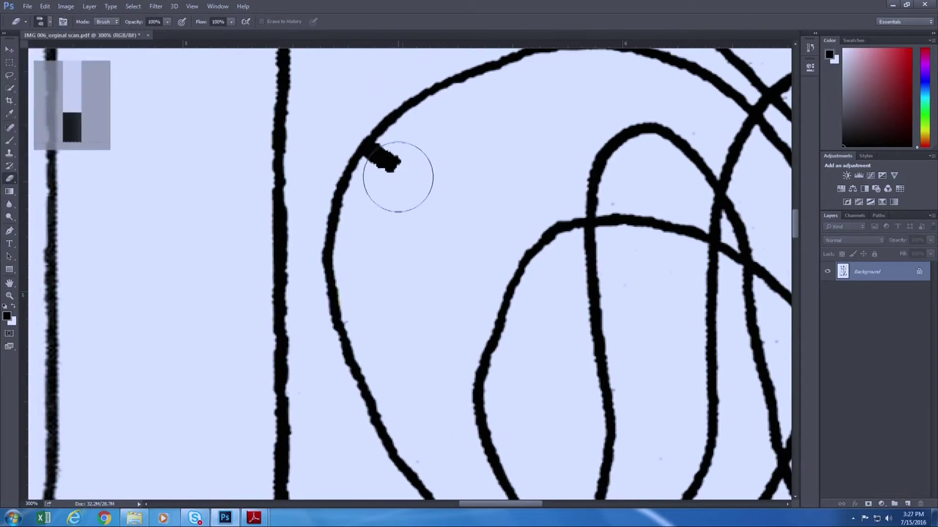
pyautogui.moveTo(398, 176); pyautogui.dragTo(396, 179)
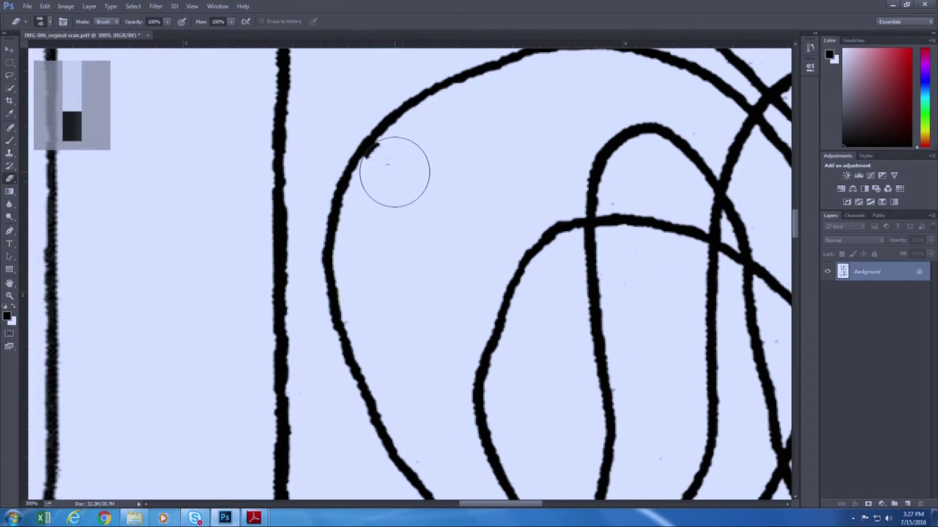
pyautogui.moveTo(395, 172); pyautogui.dragTo(394, 168)
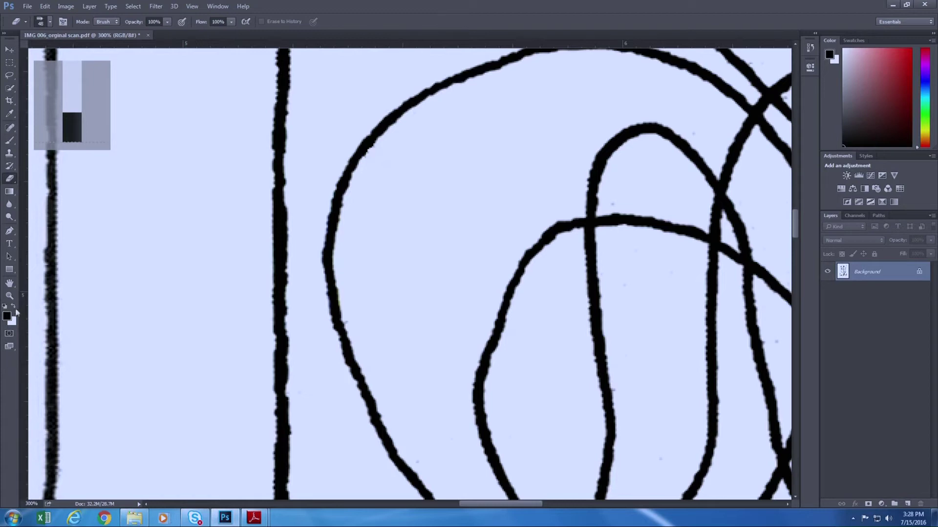
pyautogui.click(9, 295)
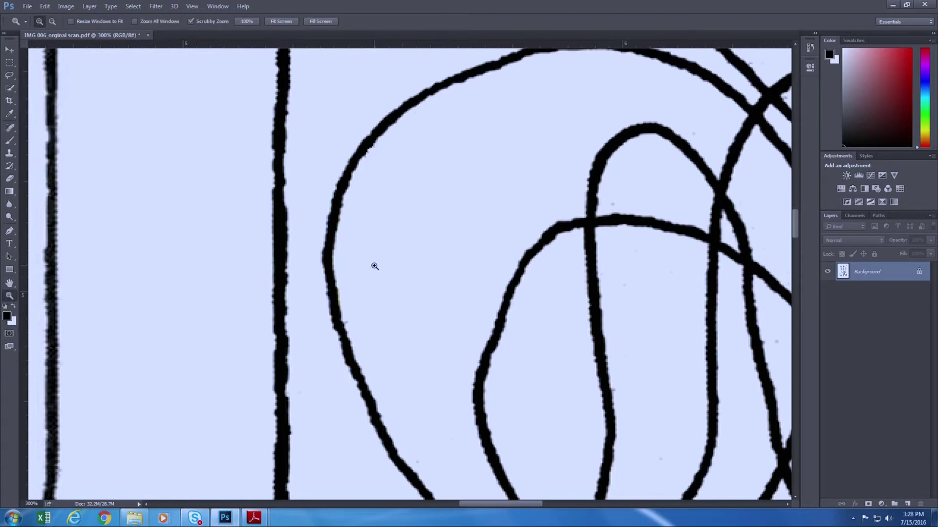
pyautogui.press('alt')
# Step: Zoom out to 16.7% so the entire cleaned page is visible
pyautogui.keyDown('alt'); pyautogui.click(388, 265); pyautogui.keyUp('alt')
pyautogui.keyDown('alt'); pyautogui.click(388, 264); pyautogui.keyUp('alt')
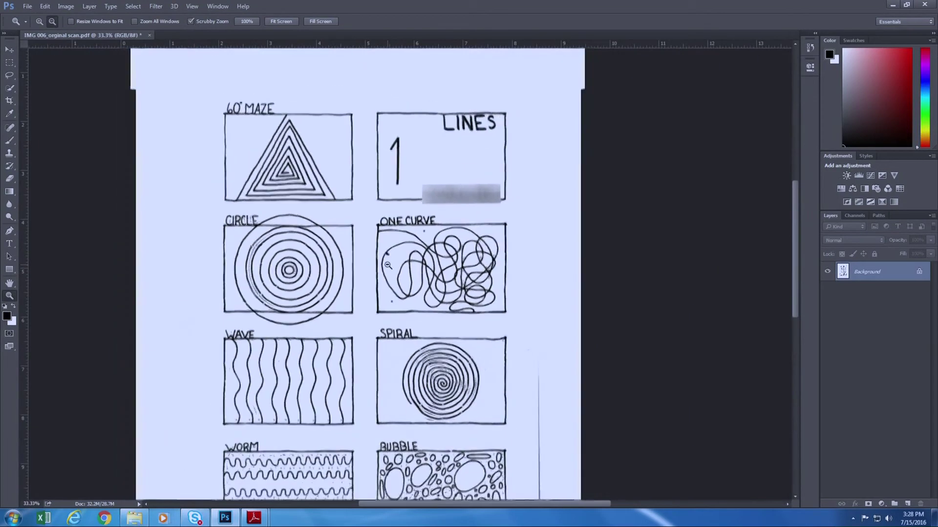
pyautogui.keyDown('alt'); pyautogui.click(388, 265); pyautogui.keyUp('alt')
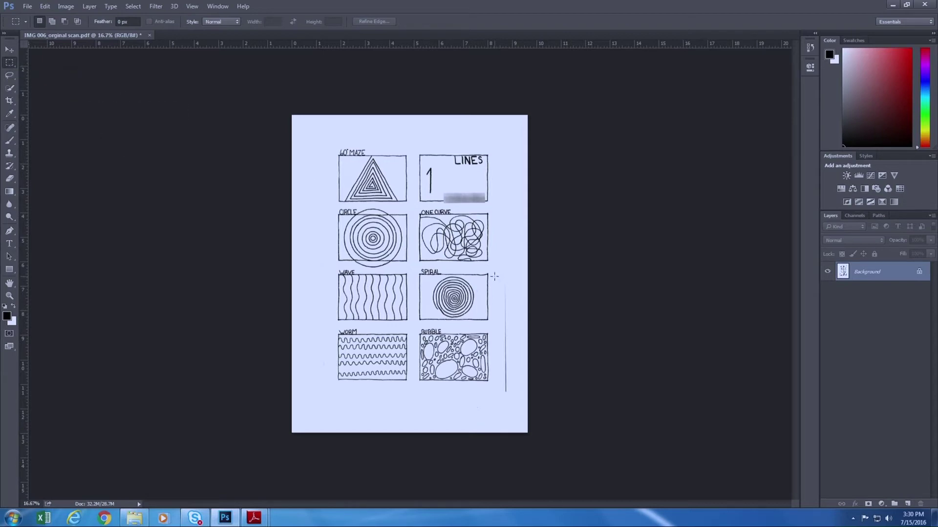
# Step: Fill the stray vertical line right of SPIRAL with Background Color, then deselect
pyautogui.moveTo(495, 276); pyautogui.dragTo(511, 341)
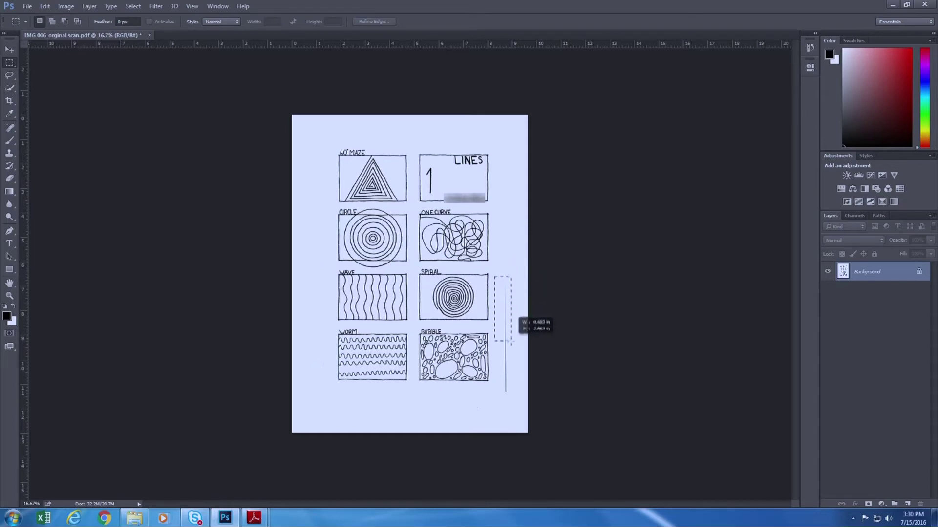
pyautogui.moveTo(511, 341); pyautogui.dragTo(519, 398)
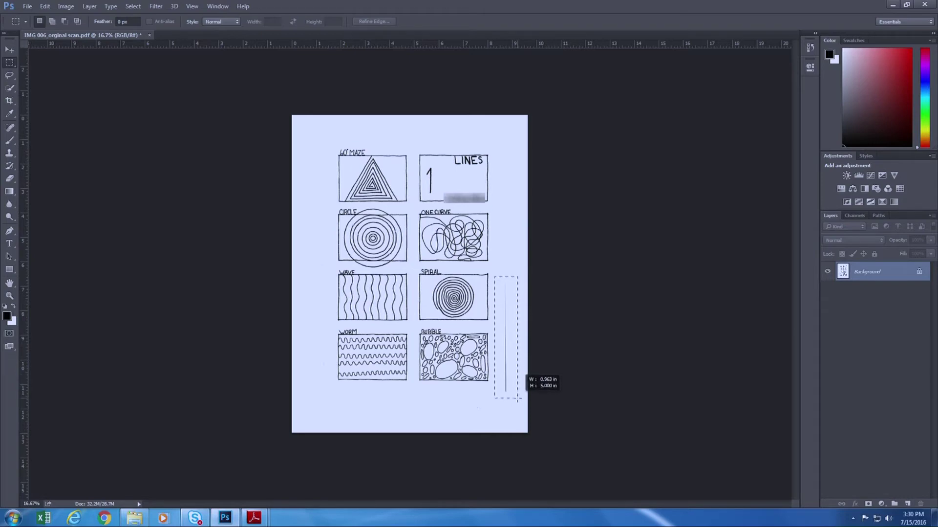
pyautogui.moveTo(518, 398); pyautogui.dragTo(518, 398)
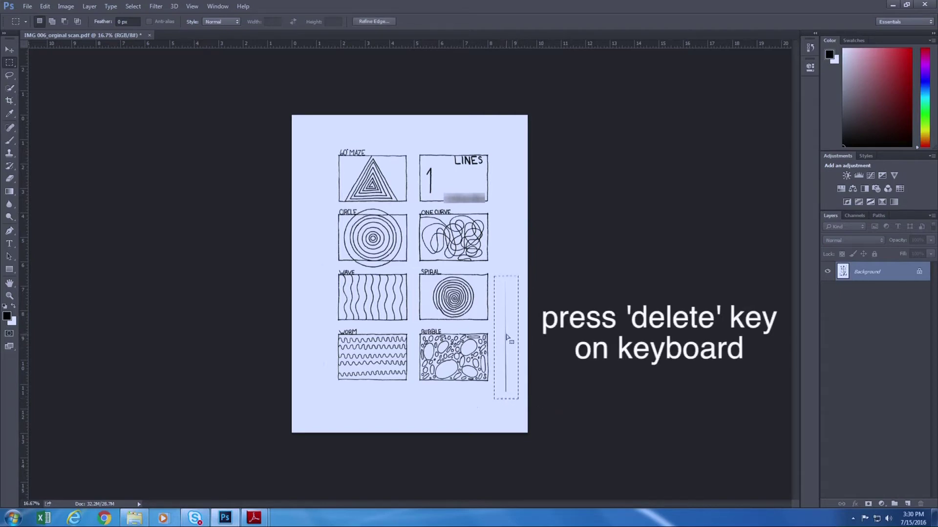
pyautogui.press('Delete')
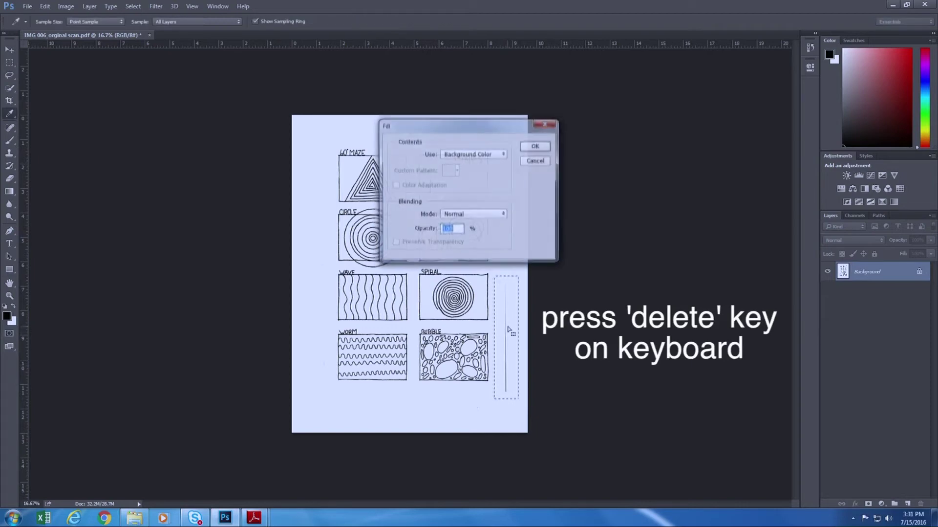
pyautogui.moveTo(465, 129); pyautogui.dragTo(570, 118)
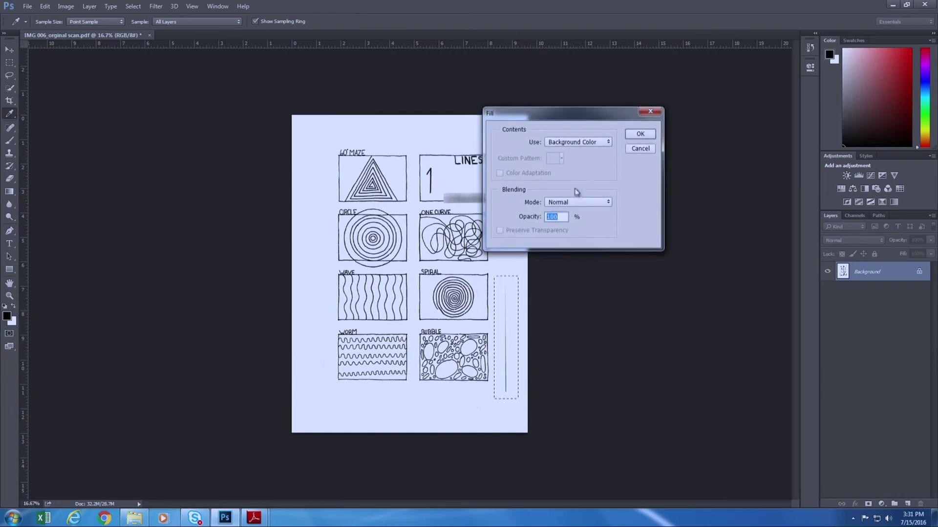
pyautogui.click(574, 143)
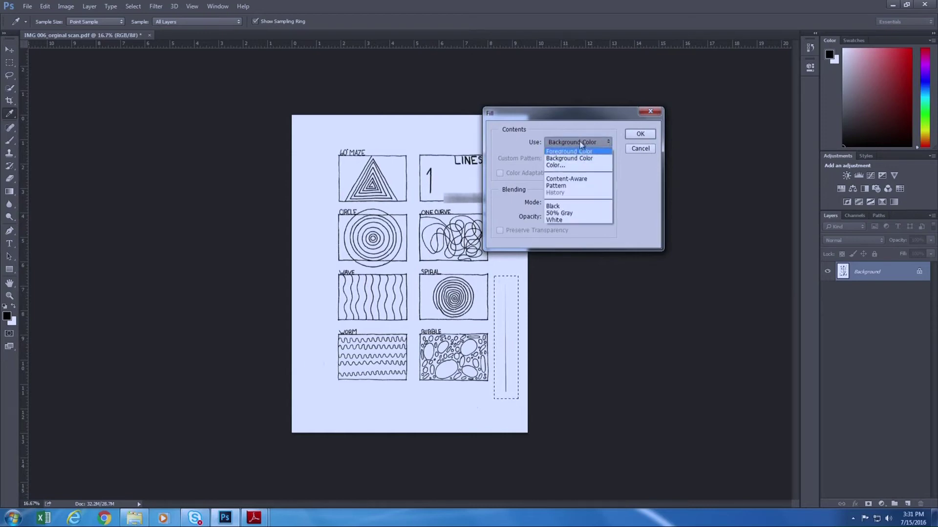
pyautogui.click(583, 131)
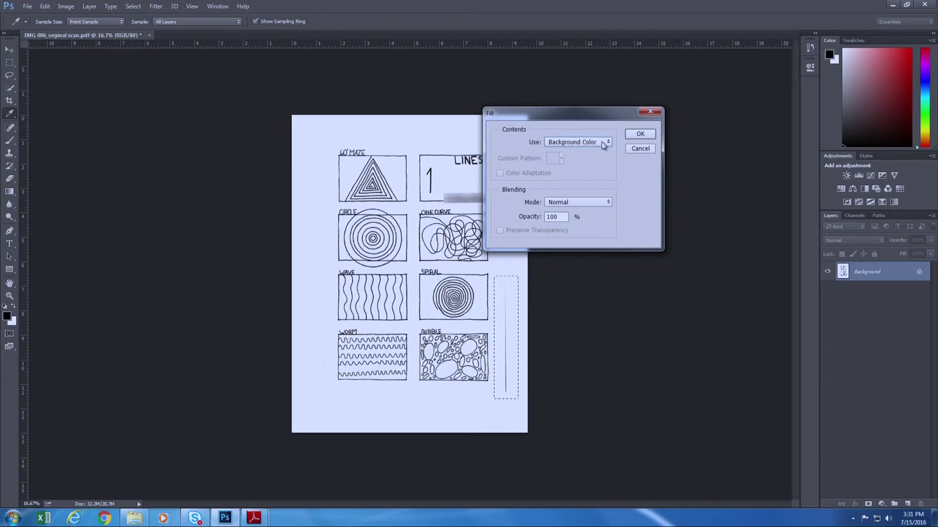
pyautogui.click(643, 135)
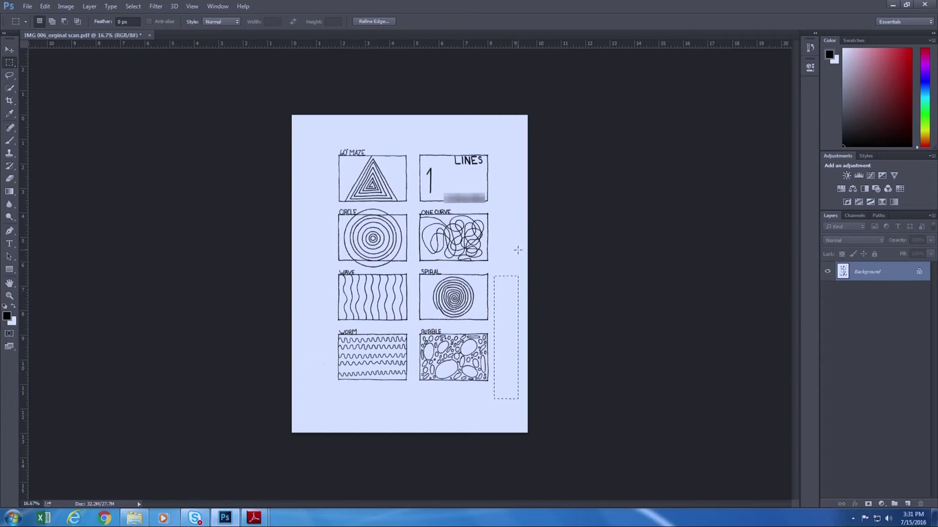
pyautogui.hotkey('ctrl', 'd')
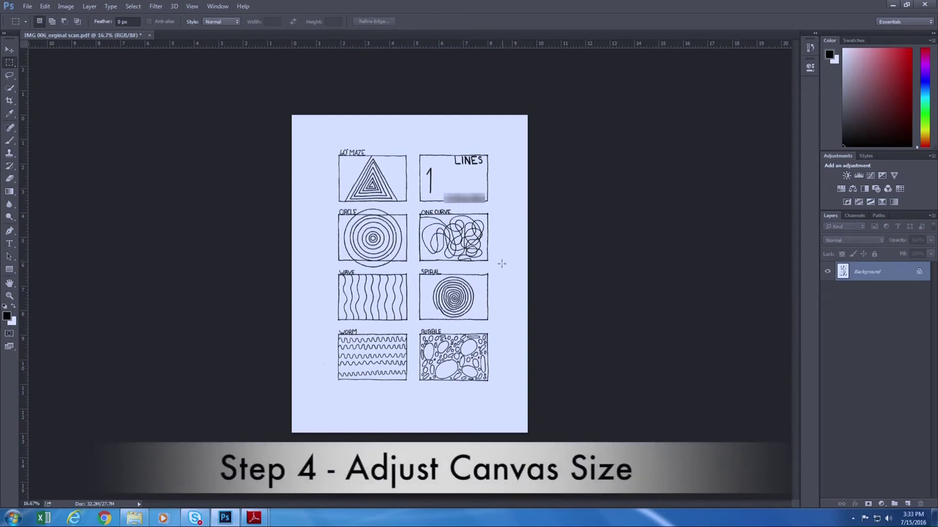
# Step: Set the canvas to 8.5 × 11 inches and accept clipping the edges
pyautogui.click(66, 9)
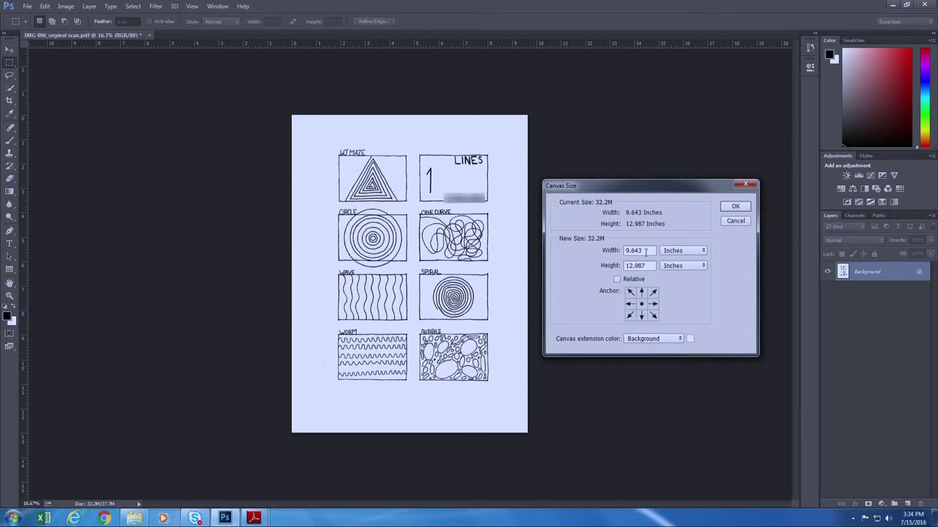
pyautogui.moveTo(646, 251); pyautogui.dragTo(625, 251)
pyautogui.write('8.5')
pyautogui.moveTo(649, 266); pyautogui.dragTo(609, 267)
pyautogui.write('11')
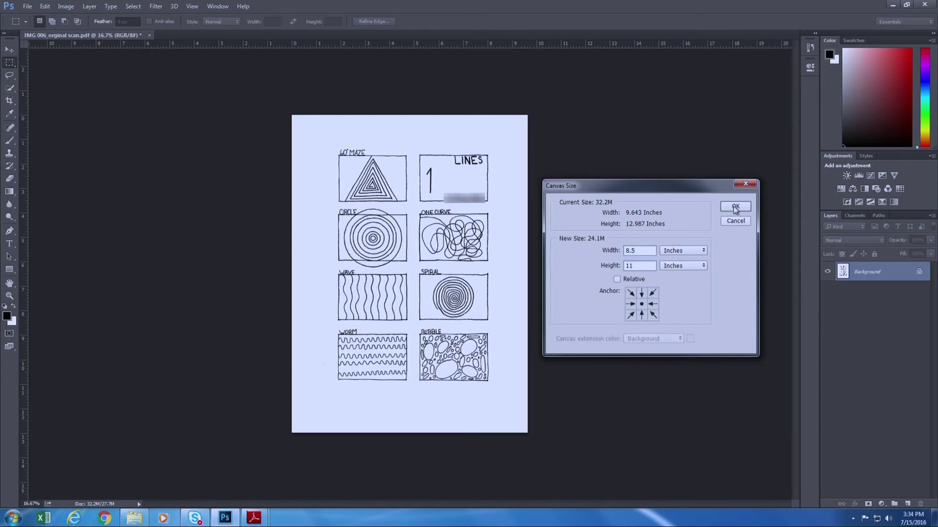
pyautogui.click(735, 207)
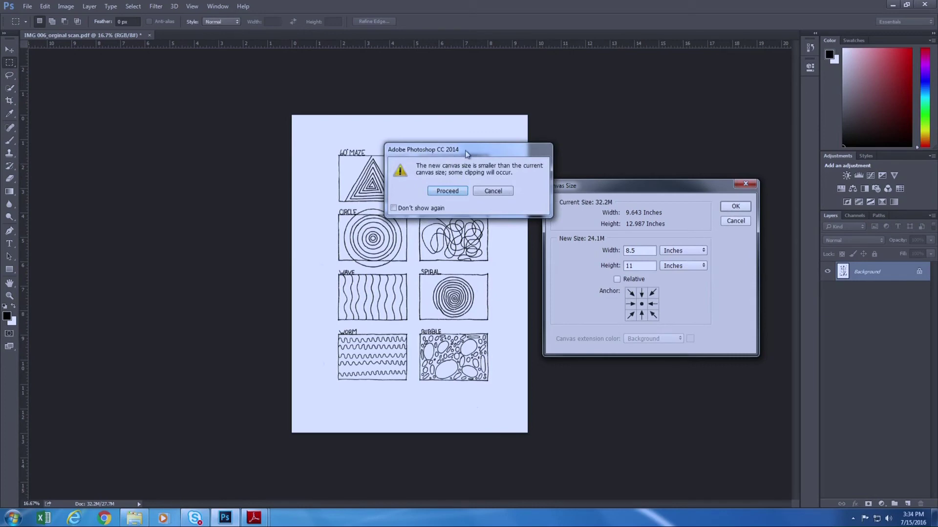
pyautogui.moveTo(467, 155); pyautogui.dragTo(501, 102)
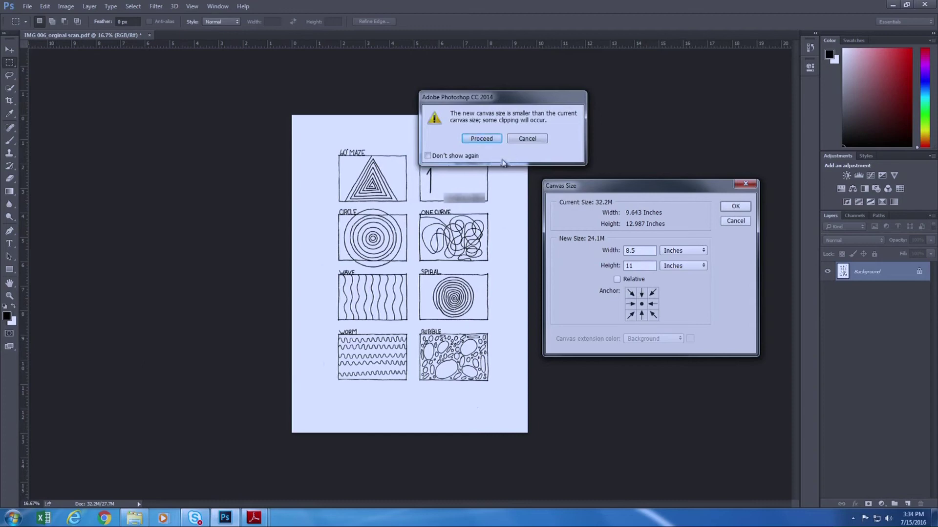
pyautogui.click(488, 140)
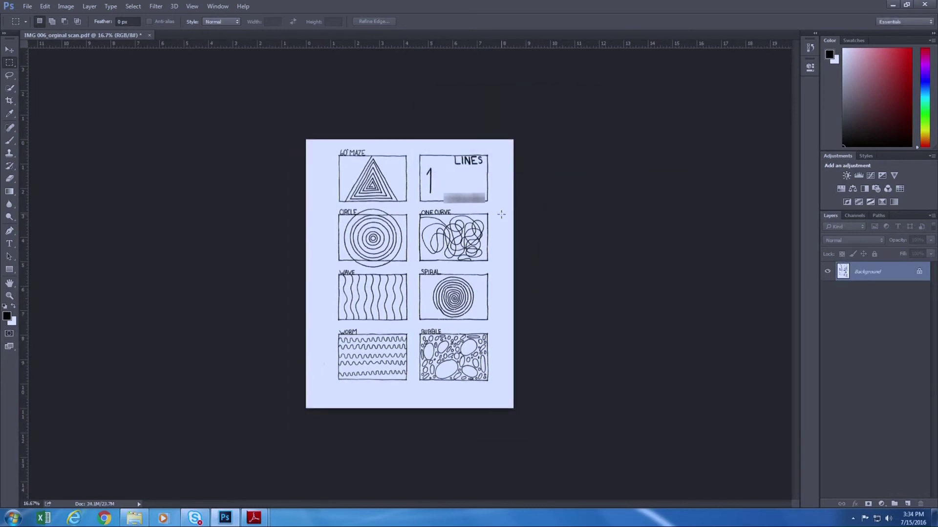
# Step: Check in Canvas Size that the page is 8.5 × 11 inches, then cancel
pyautogui.click(66, 6)
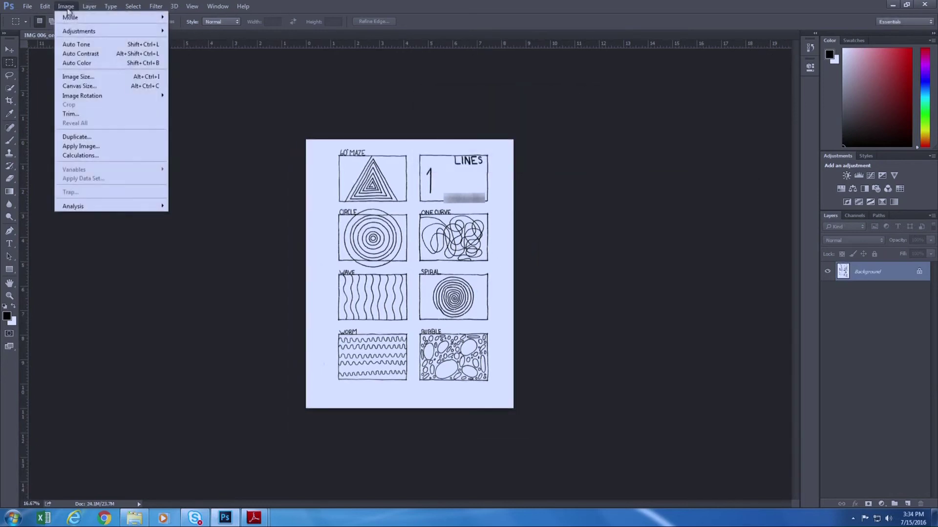
pyautogui.click(82, 85)
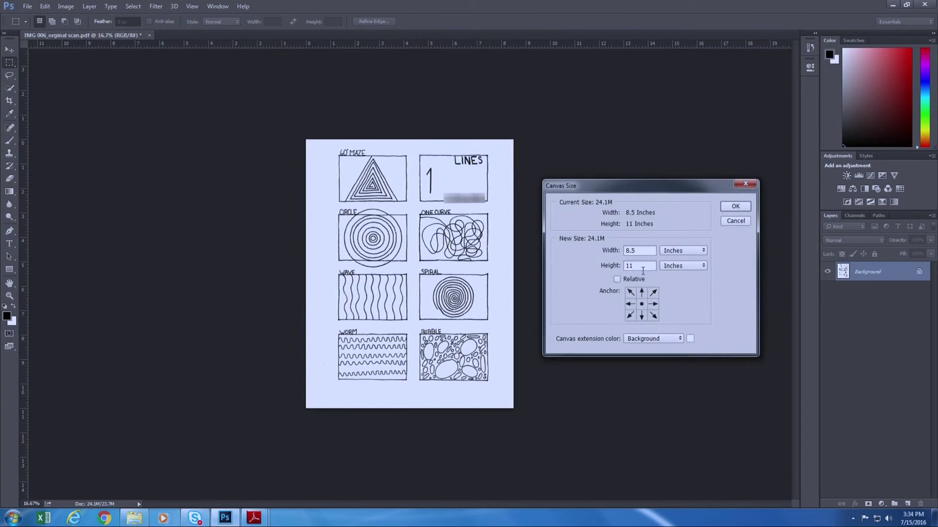
pyautogui.click(734, 222)
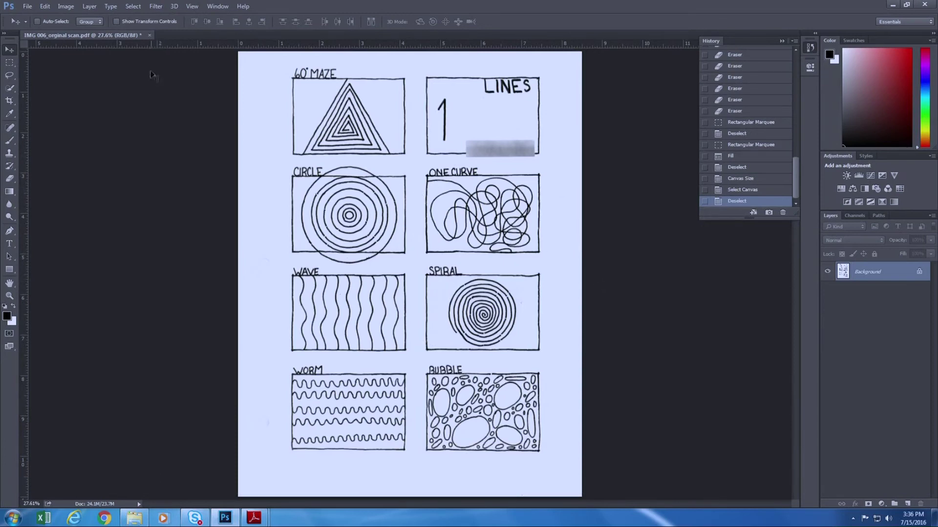
# Step: Select all, nudge the artwork down two steps and left one, then deselect
pyautogui.click(133, 6)
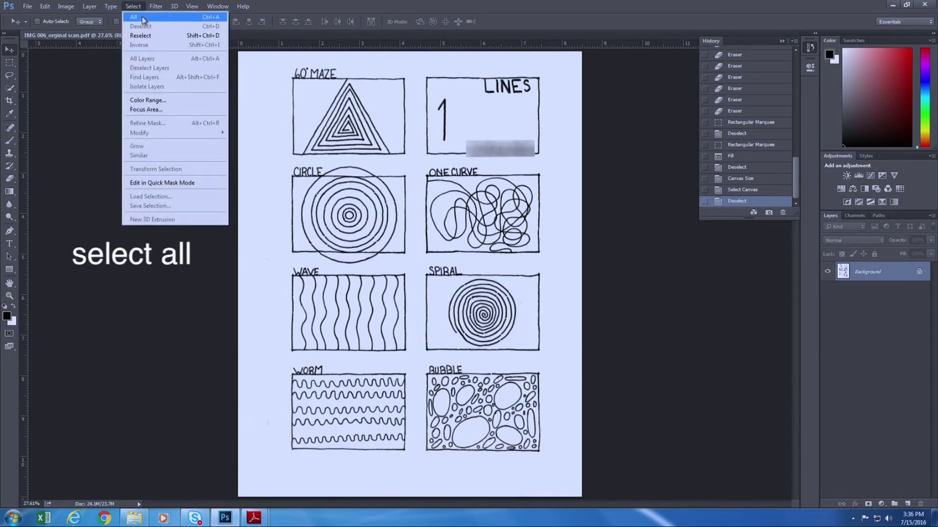
pyautogui.click(143, 20)
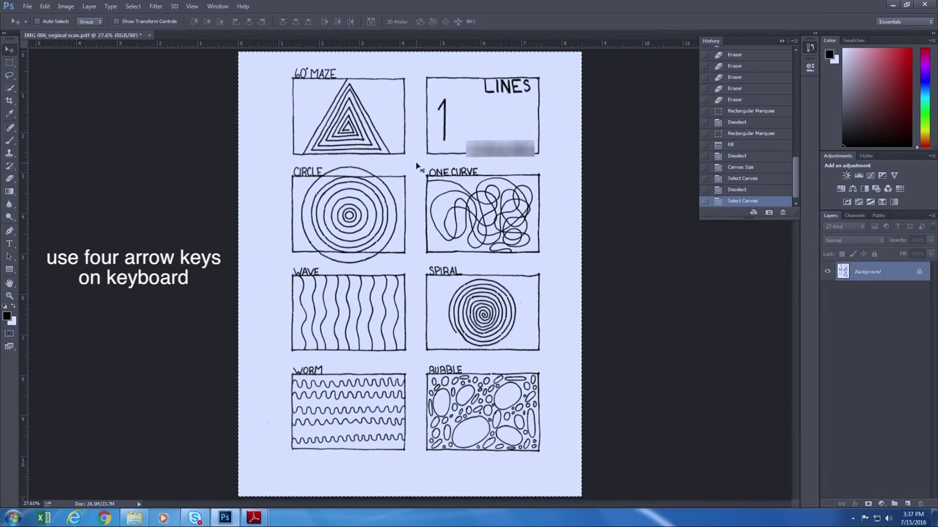
pyautogui.press('Down')
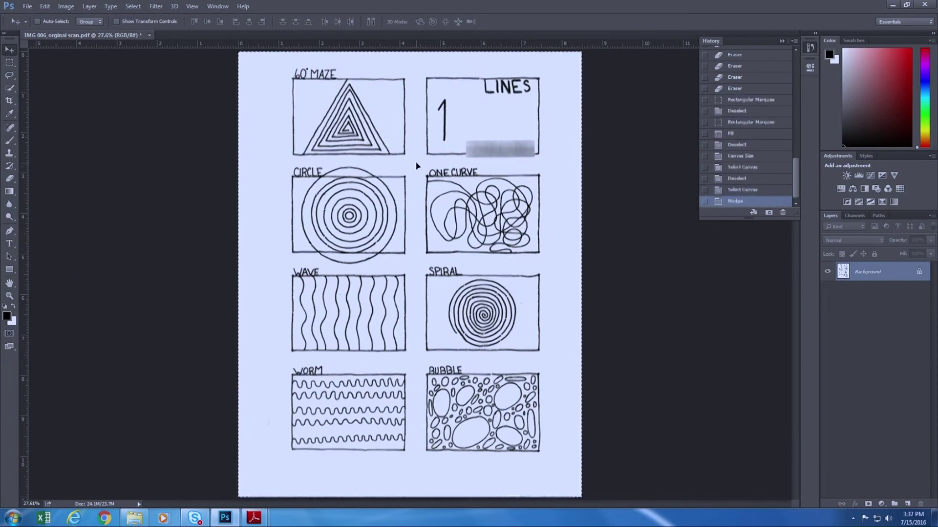
pyautogui.press('Down')
pyautogui.press('Down')
pyautogui.press('Down')
pyautogui.press('Down')
pyautogui.press('Down')
pyautogui.press('Down')
pyautogui.press('Down')
pyautogui.press('Down')
pyautogui.press('Down')
pyautogui.press('Down')
pyautogui.press('Down')
pyautogui.press('Down')
pyautogui.press('Down')
pyautogui.press('Down')
pyautogui.press('Down')
pyautogui.press('Down')
pyautogui.press('Down')
pyautogui.press('Down')
pyautogui.press('Down')
pyautogui.press('Down')
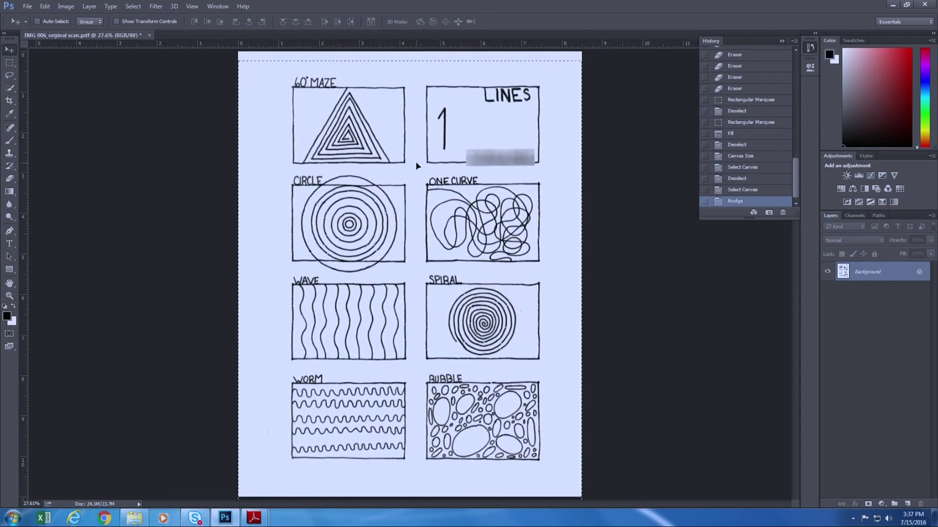
pyautogui.press('Left')
pyautogui.press('Left')
pyautogui.press('Left')
pyautogui.press('Left')
pyautogui.press('Left')
pyautogui.press('Left')
pyautogui.press('Left')
pyautogui.press('Left')
pyautogui.press('Left')
pyautogui.press('Left')
pyautogui.press('Left')
pyautogui.press('Left')
pyautogui.press('Left')
pyautogui.press('Left')
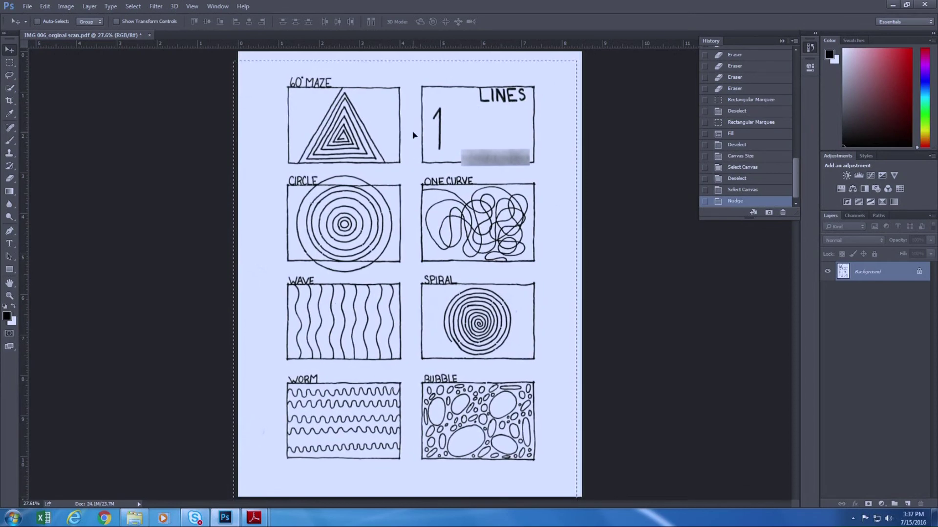
pyautogui.click(133, 6)
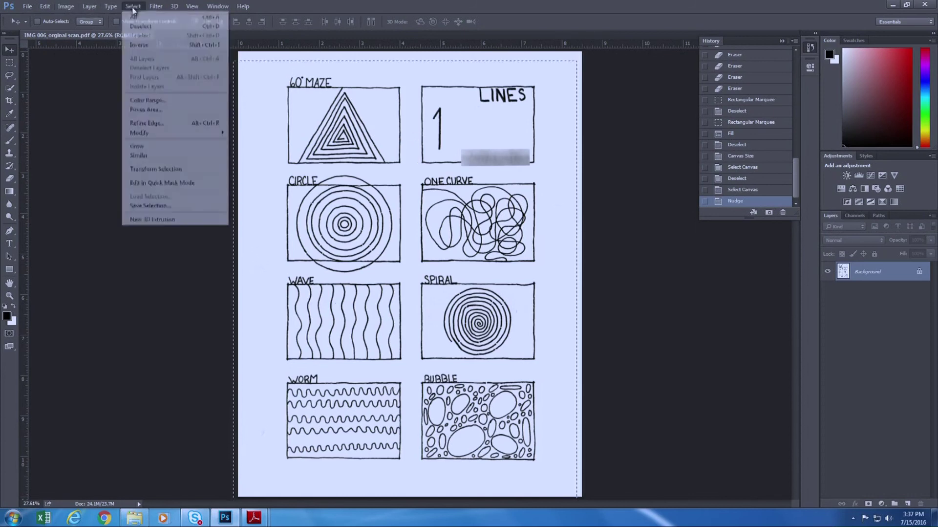
pyautogui.click(157, 27)
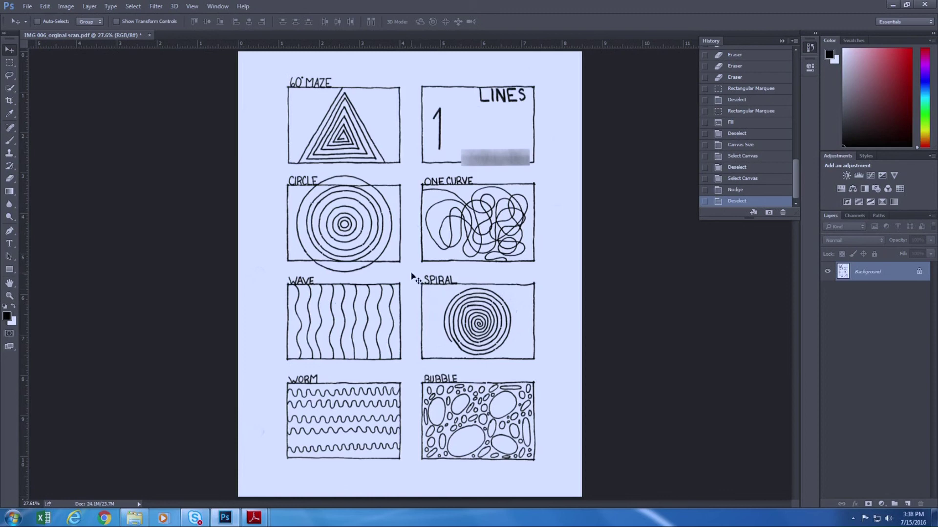
pyautogui.click(28, 7)
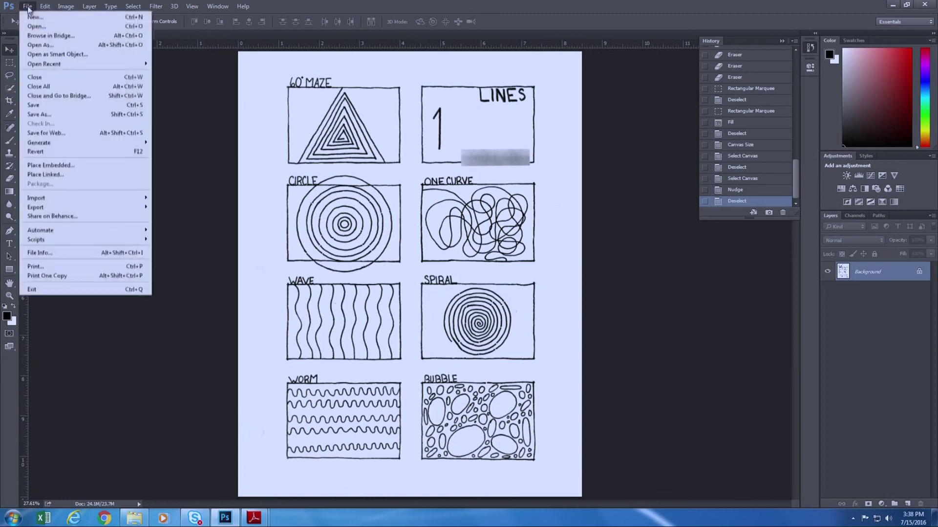
# Step: Save the sheet as Photoshop PDF 'IMG 006_orginal scan_cleanedup', confirming the PDF prompts
pyautogui.click(52, 115)
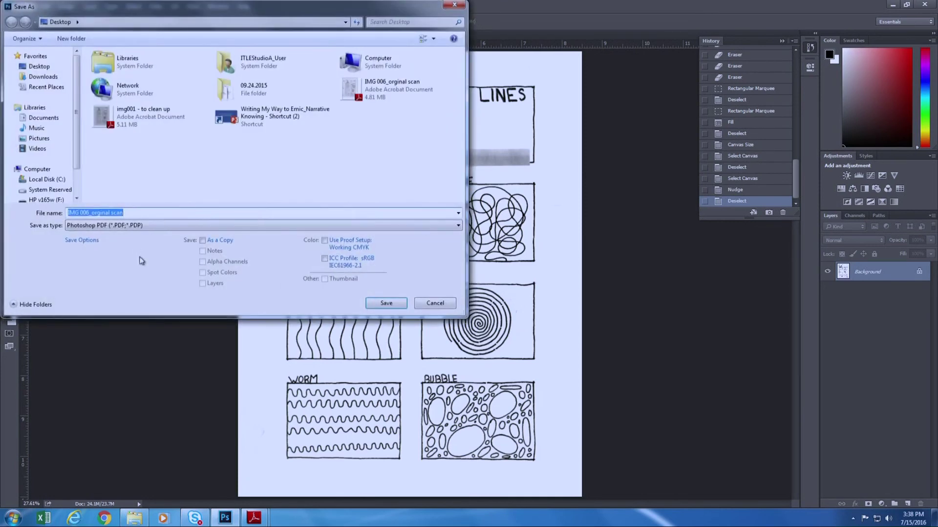
pyautogui.click(127, 212)
pyautogui.write('_cleanedup')
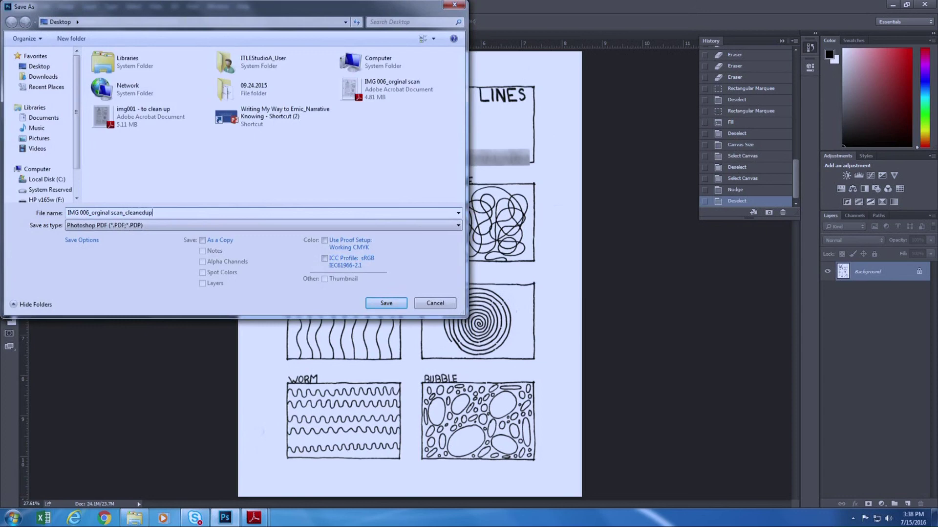
pyautogui.click(386, 303)
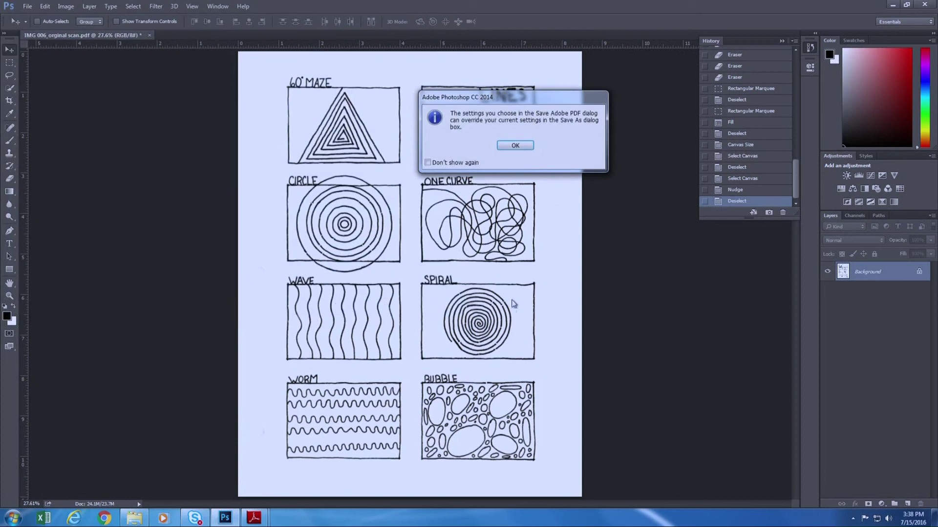
pyautogui.click(497, 147)
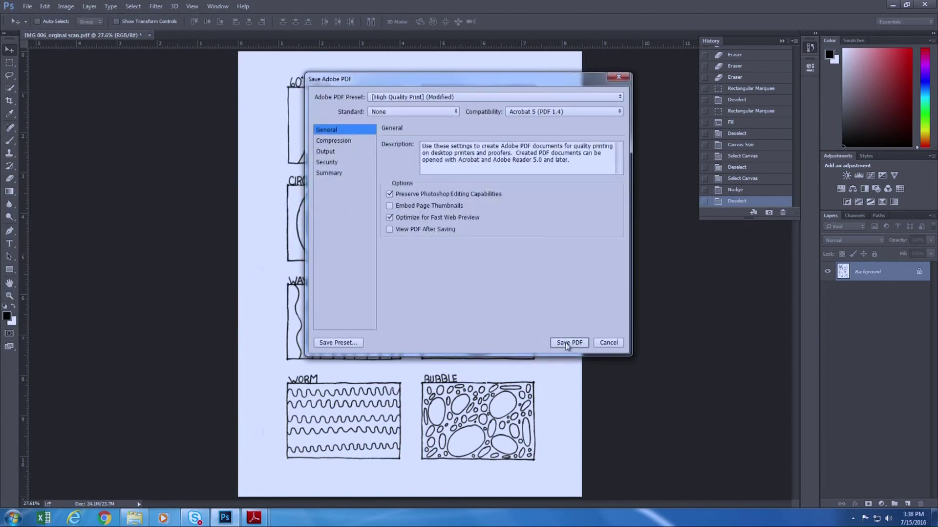
pyautogui.click(567, 344)
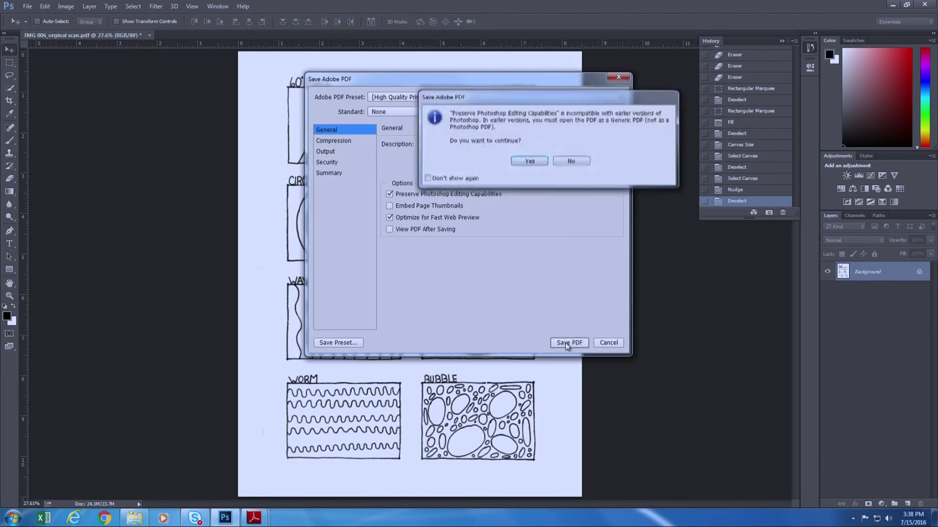
pyautogui.click(530, 161)
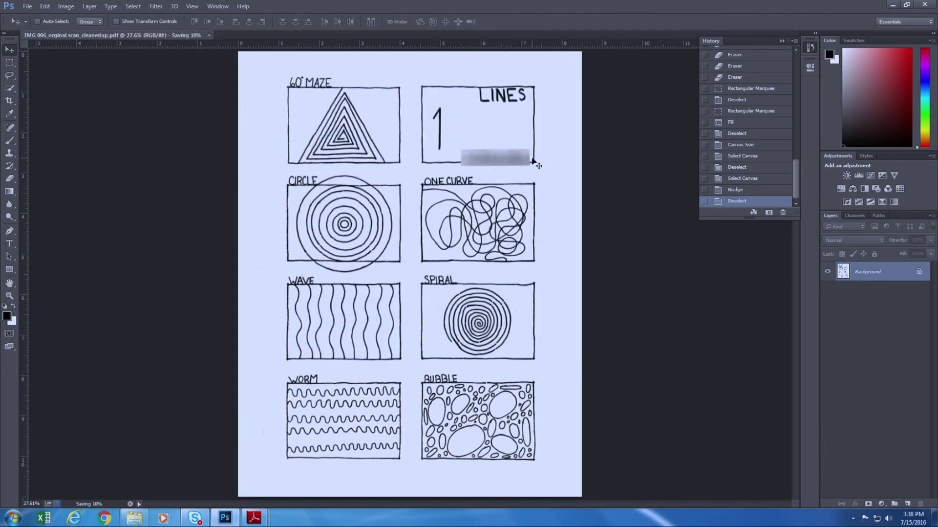
pyautogui.click(895, 4)
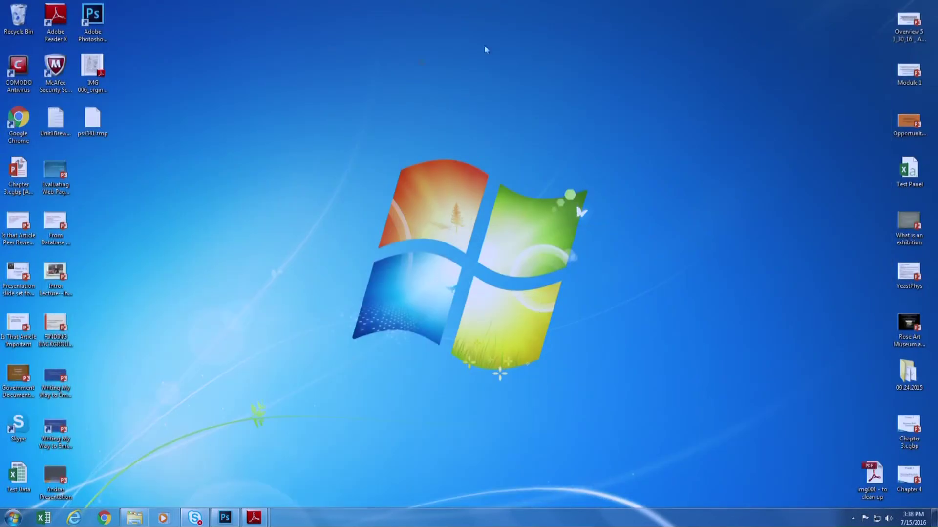
# Step: Open the IMG 006_orginal scan_cleanedup PDF from the desktop in Adobe Reader
pyautogui.click(97, 128)
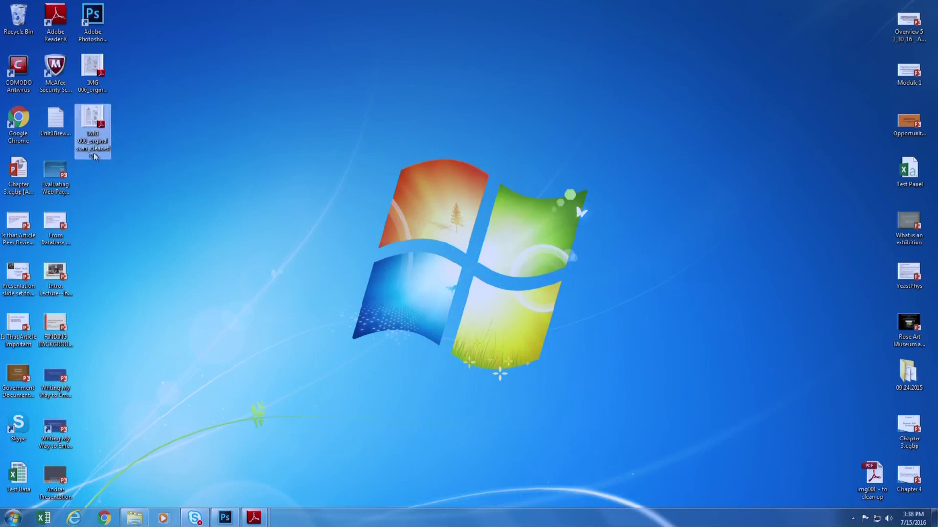
pyautogui.moveTo(92, 123)
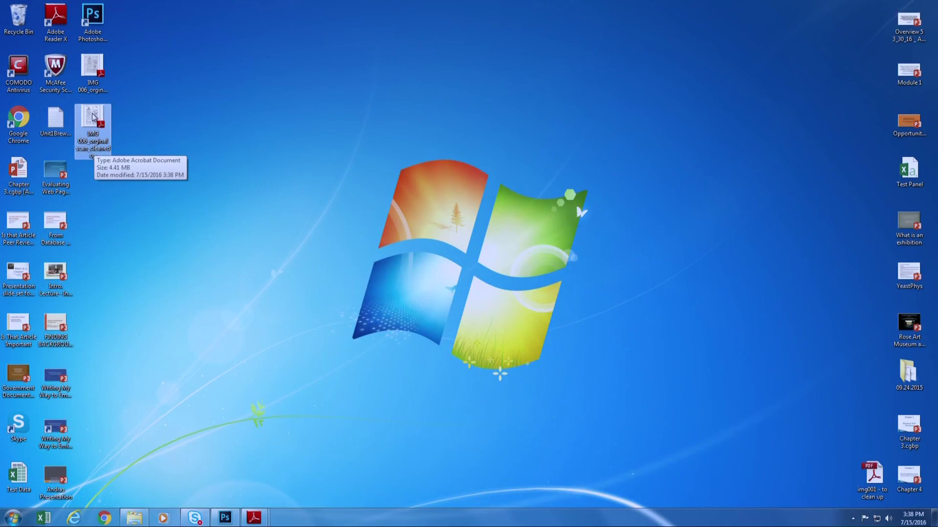
pyautogui.doubleClick(95, 116)
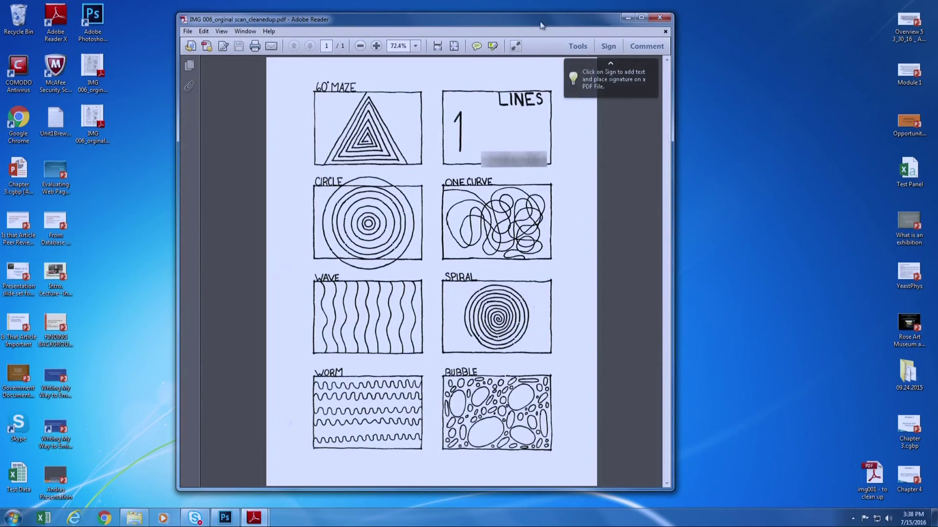
# Step: Open the original IMG 006 scan PDF and size its window beside the cleaned-up one
pyautogui.doubleClick(93, 73)
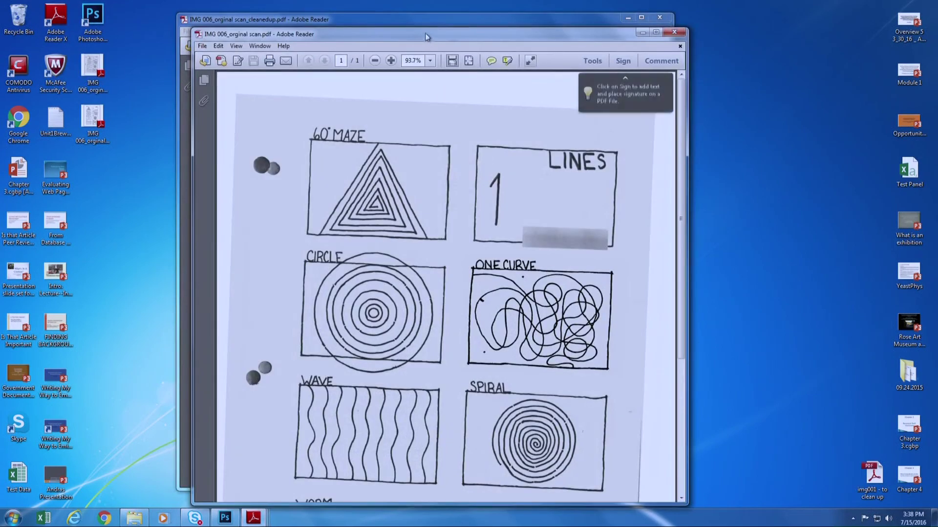
pyautogui.moveTo(432, 29); pyautogui.dragTo(670, 29)
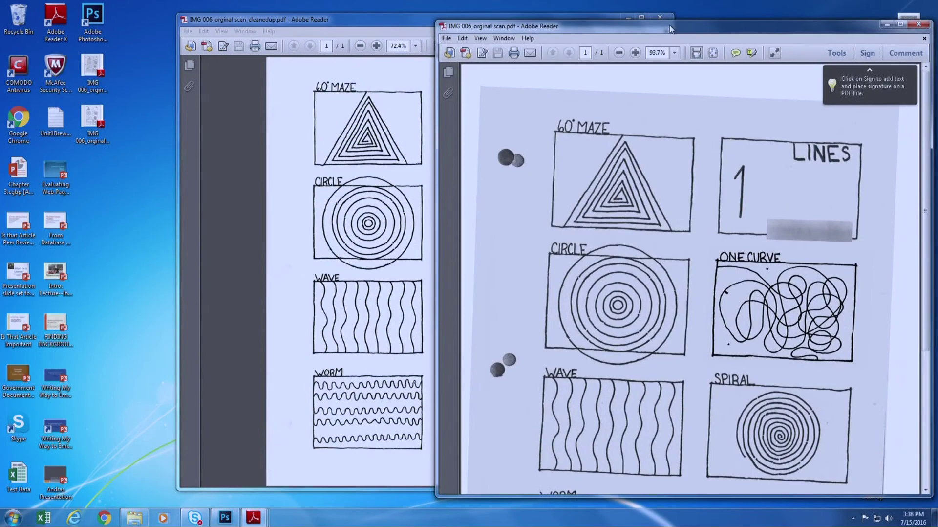
pyautogui.click(406, 26)
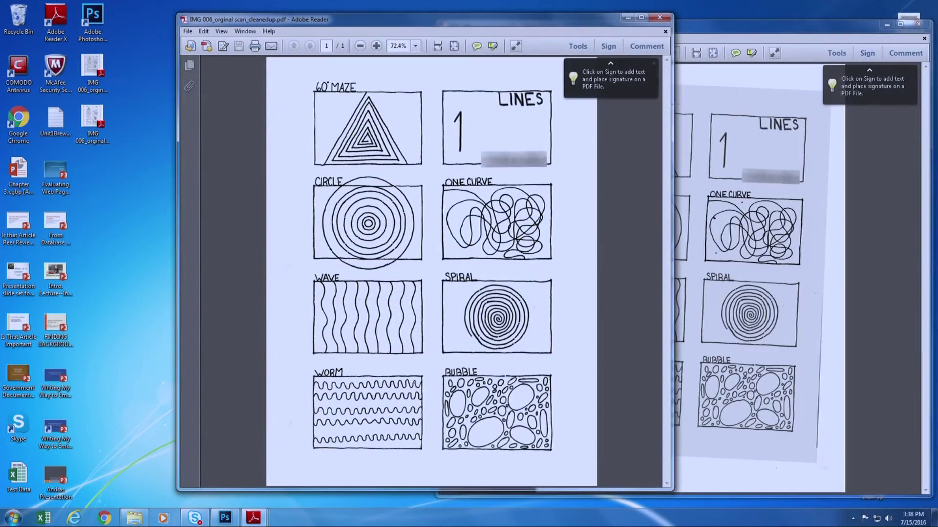
pyautogui.click(677, 104)
pyautogui.moveTo(436, 104); pyautogui.dragTo(616, 104)
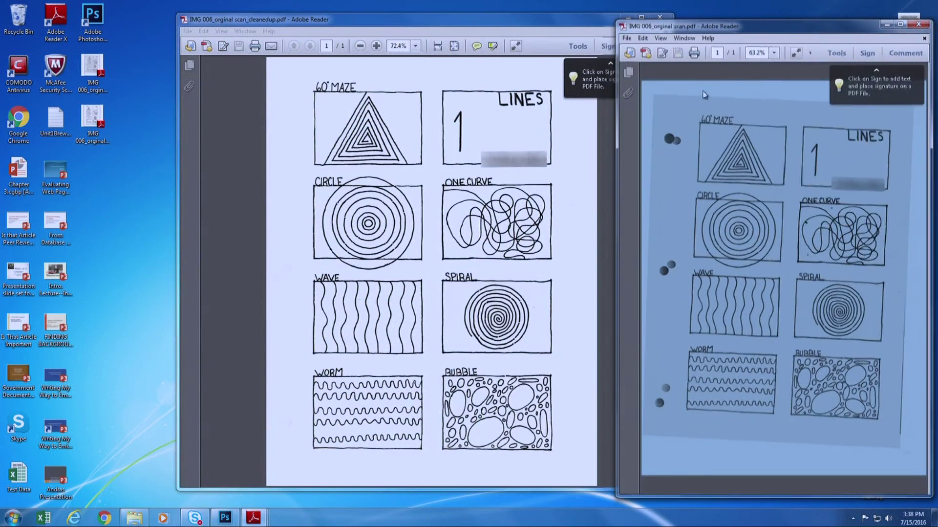